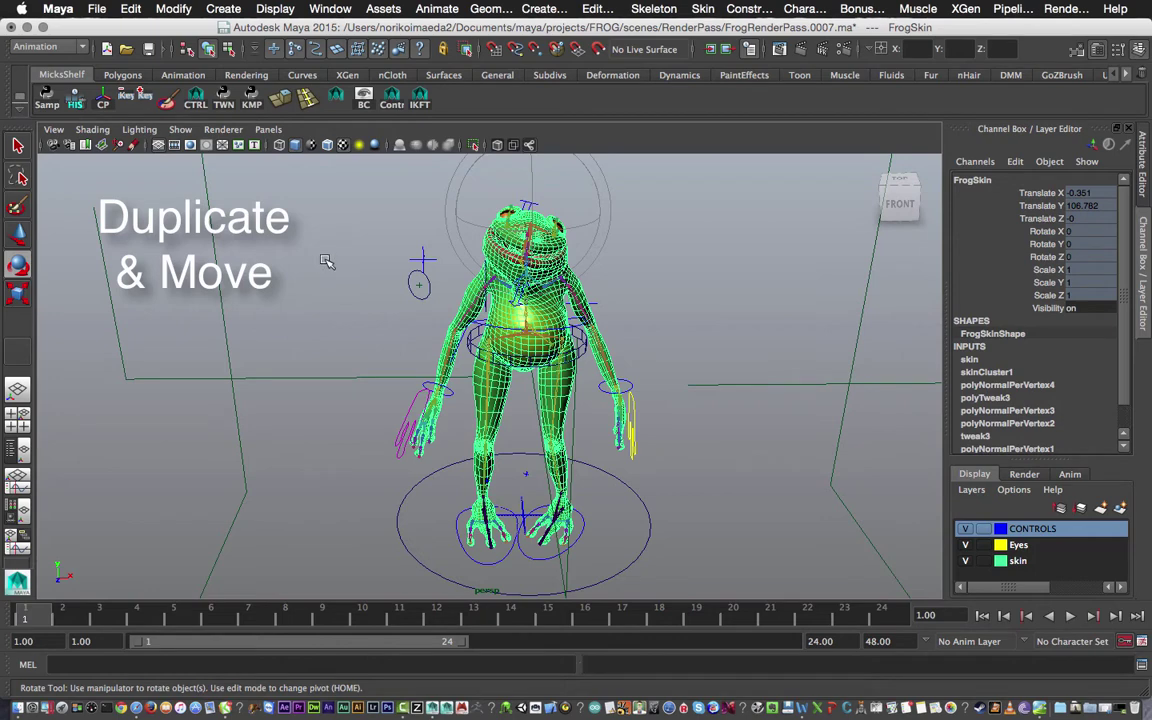
- Duplicate the frog skin mesh and unlock the copy's translate, rotate and scale channels
key("ctrl+d")
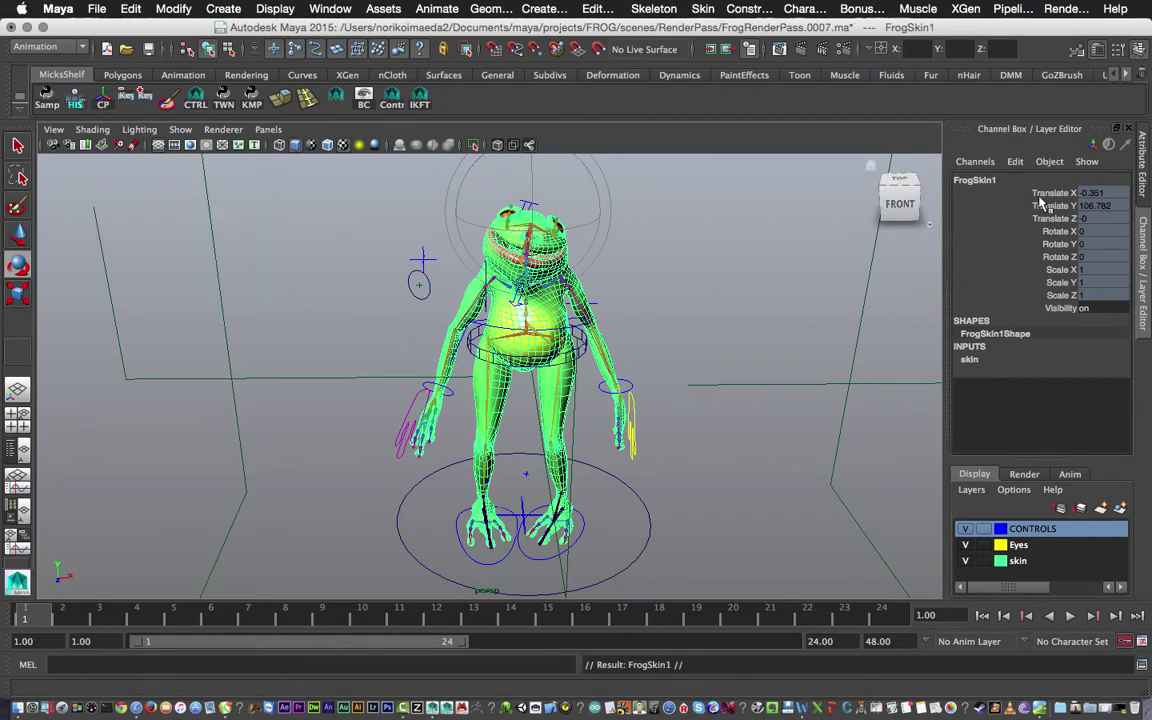
left_click_drag(1052, 193, 1064, 296)
right_click(1060, 266)
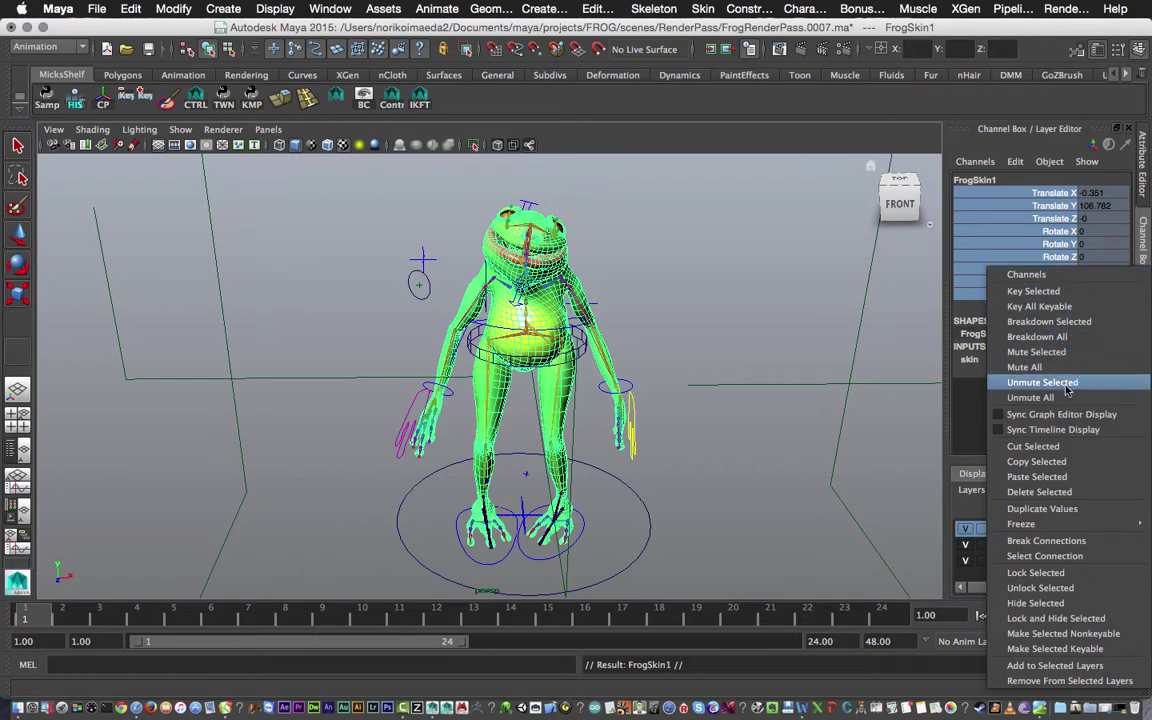
left_click(1040, 588)
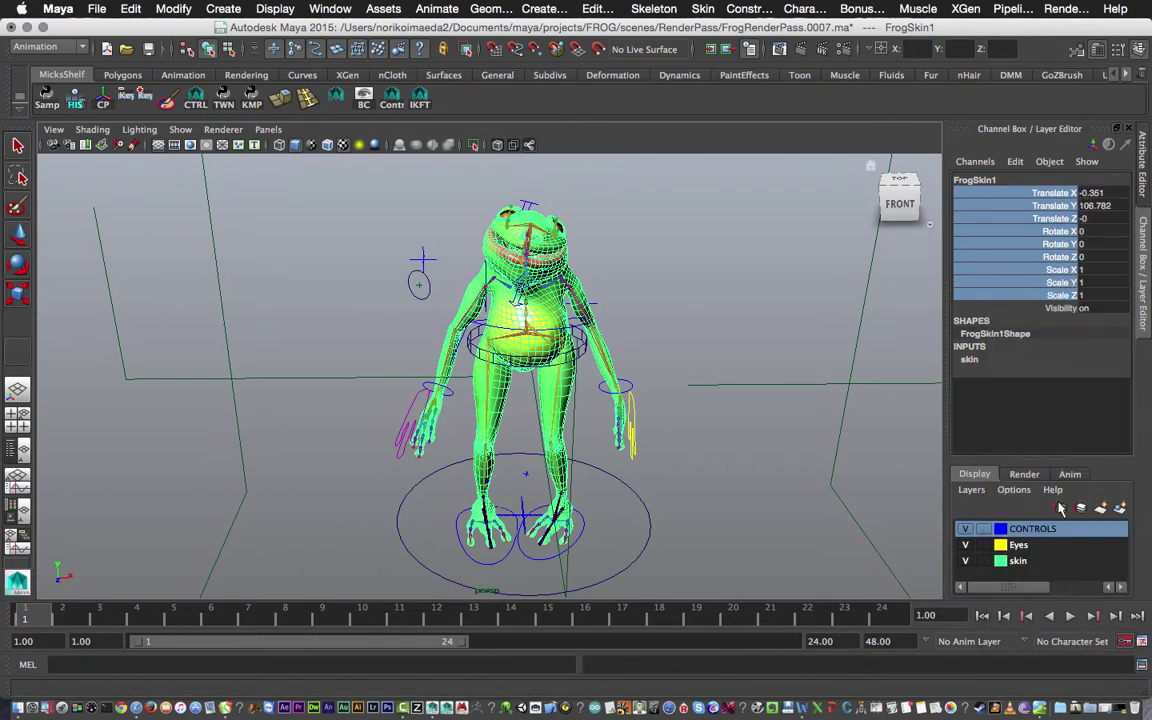
- Move the duplicate frog forward to about 45.6 in Translate Z and delete its construction history
key("w")
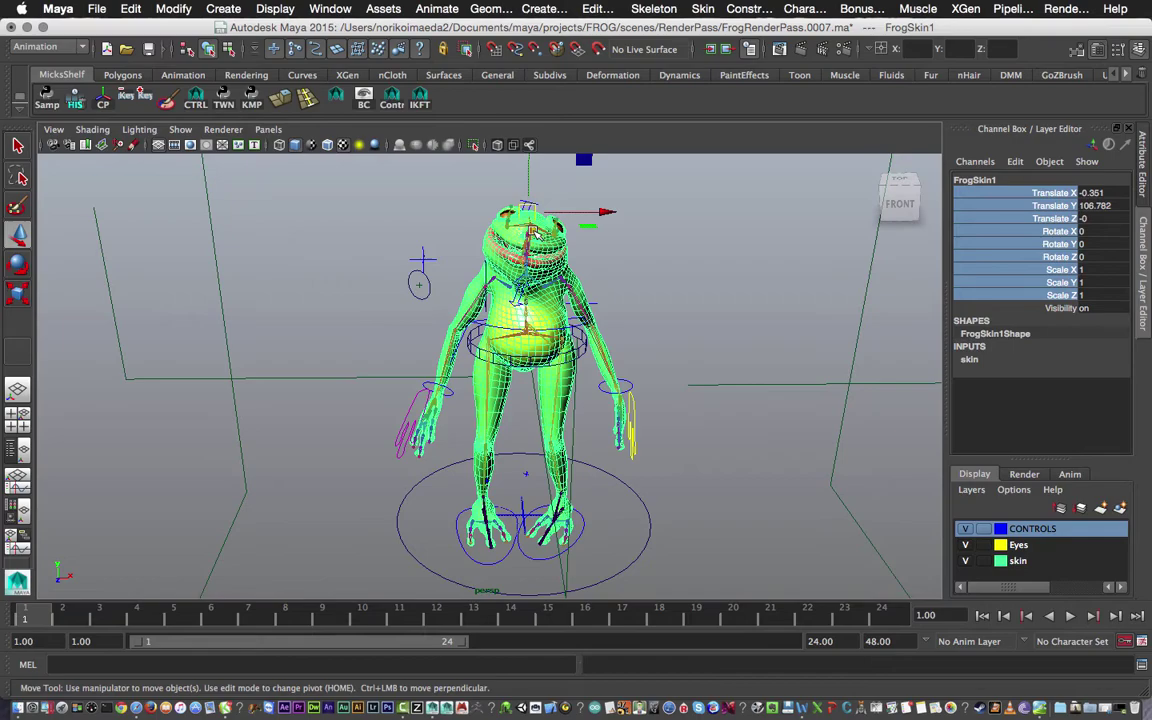
left_click_drag(442, 232, 340, 290, "alt")
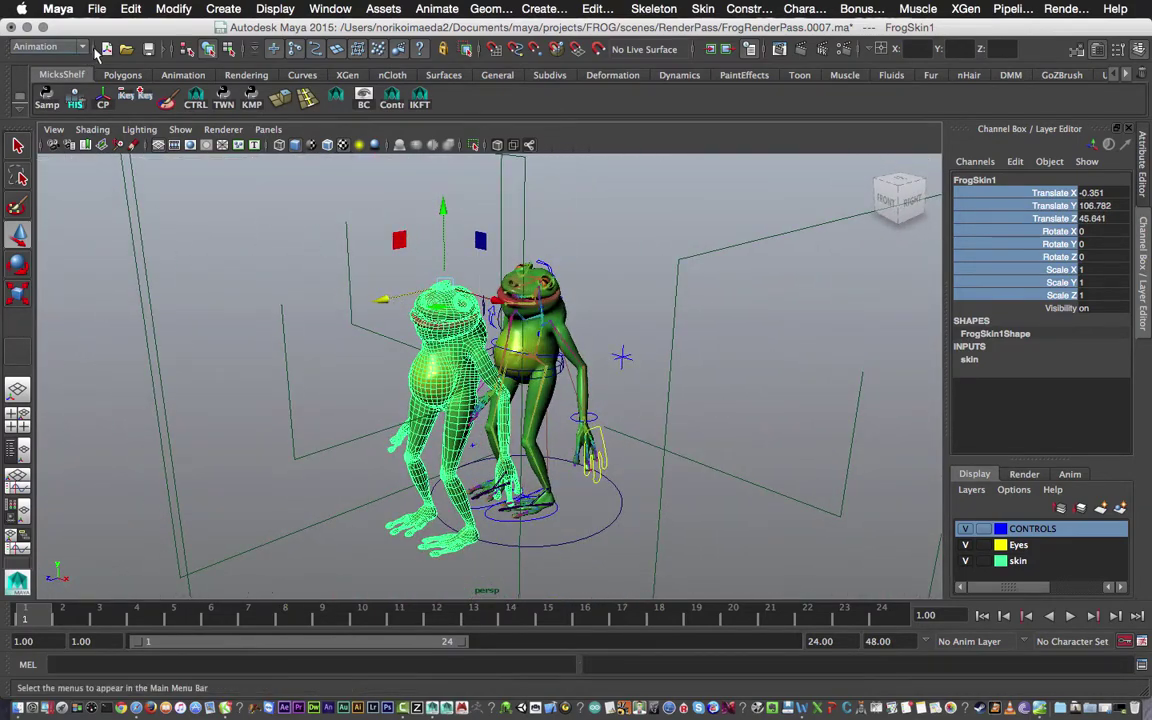
left_click(130, 9)
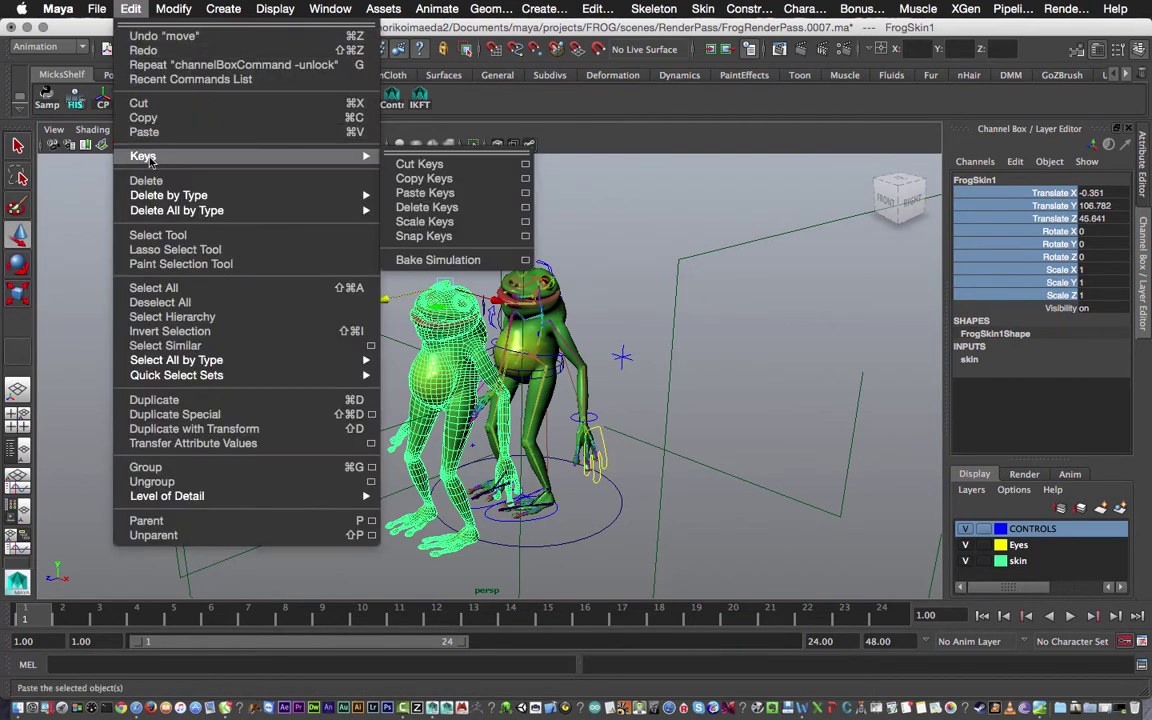
mouse_move(320, 195)
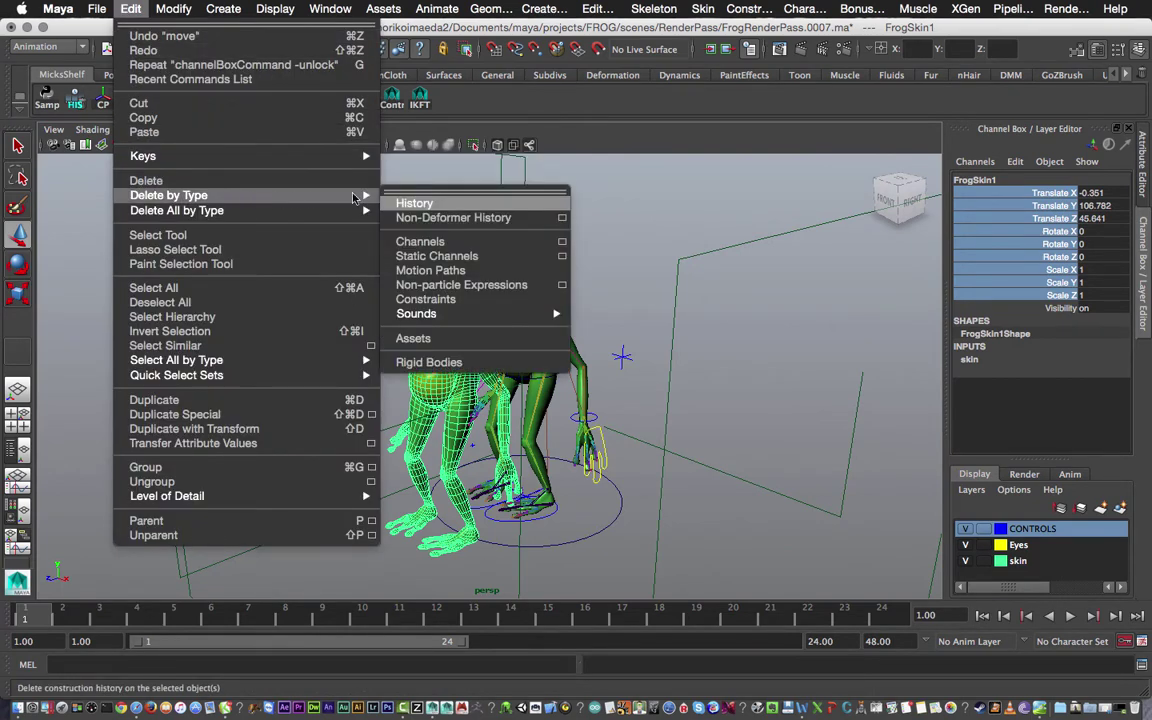
left_click(459, 205)
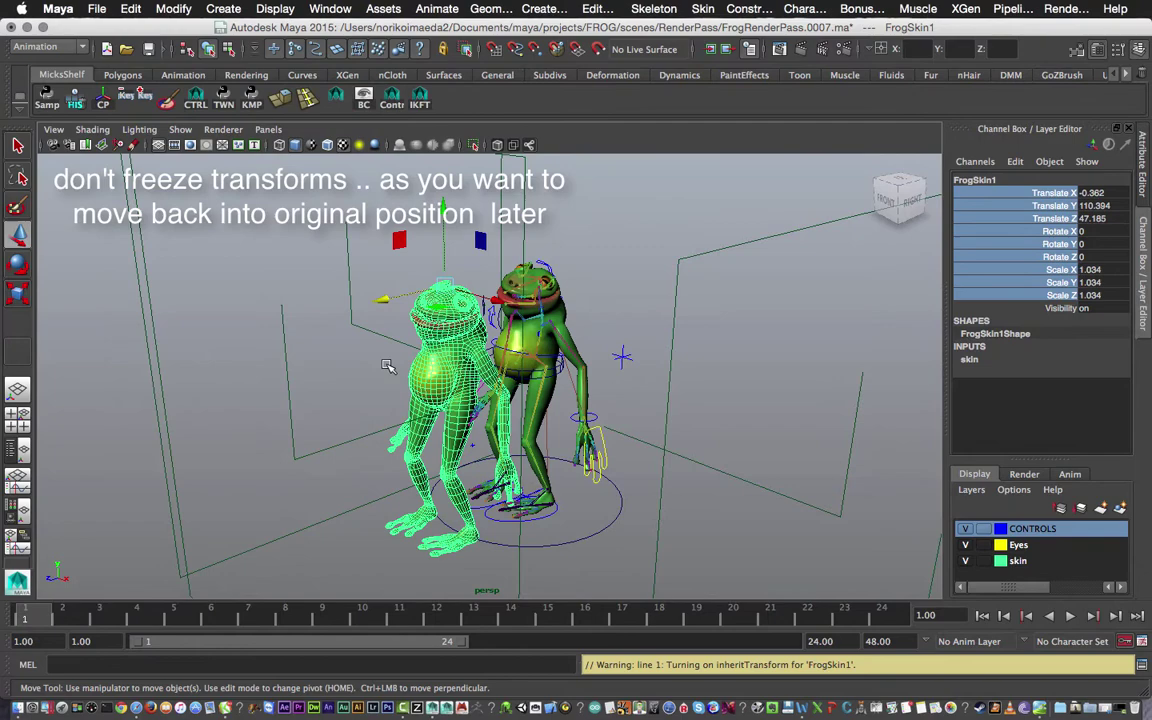
- Detach all edges of the duplicate frog mesh using the polygon edge Detach operation and return to object selection
key("w")
left_click_drag(395, 358, 300, 210, "alt")
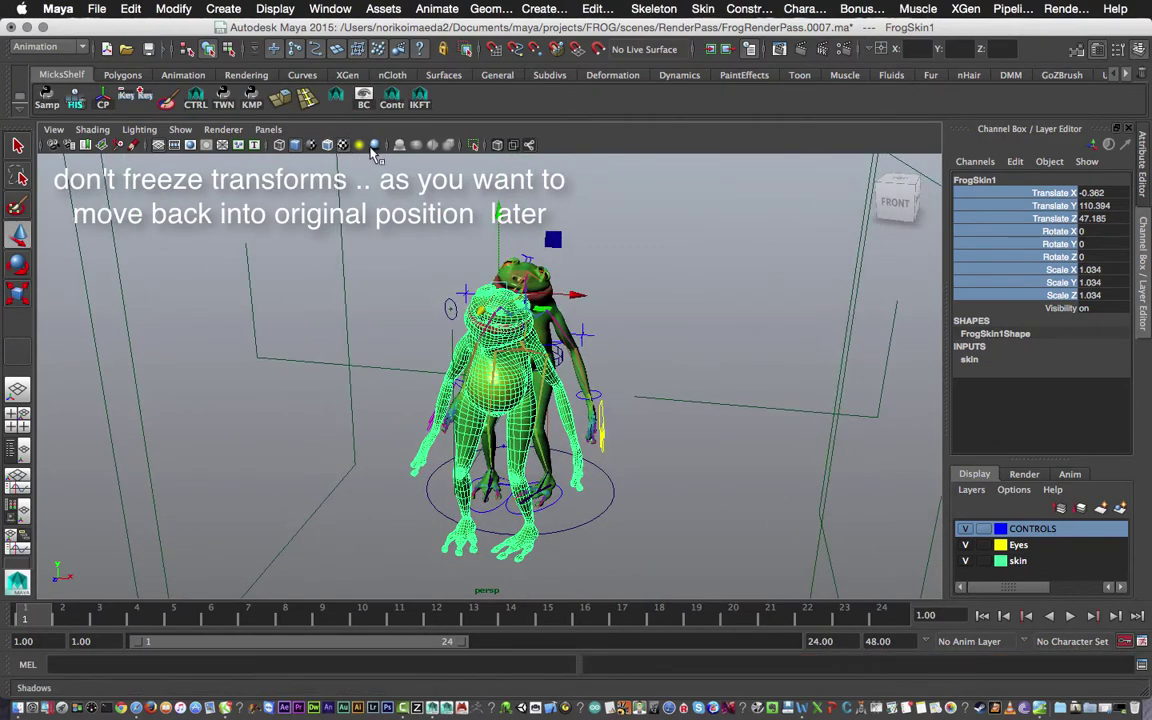
left_click_drag(617, 341, 421, 372, "alt")
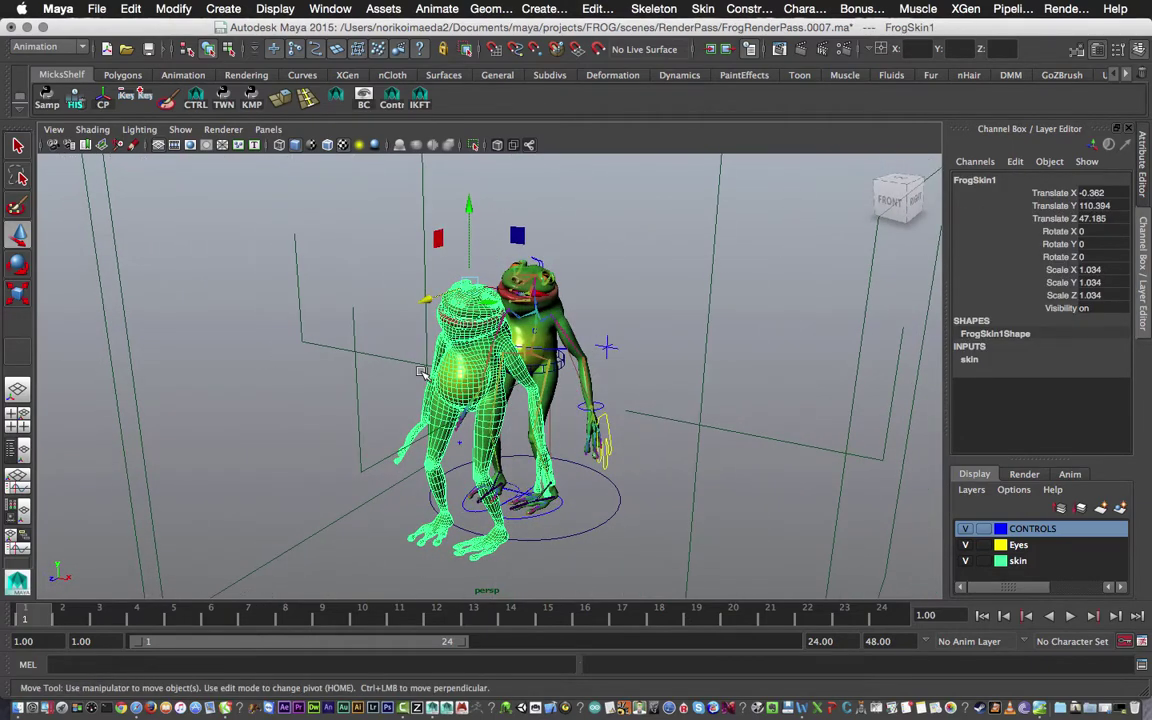
right_click_drag(372, 340, 409, 378, "alt")
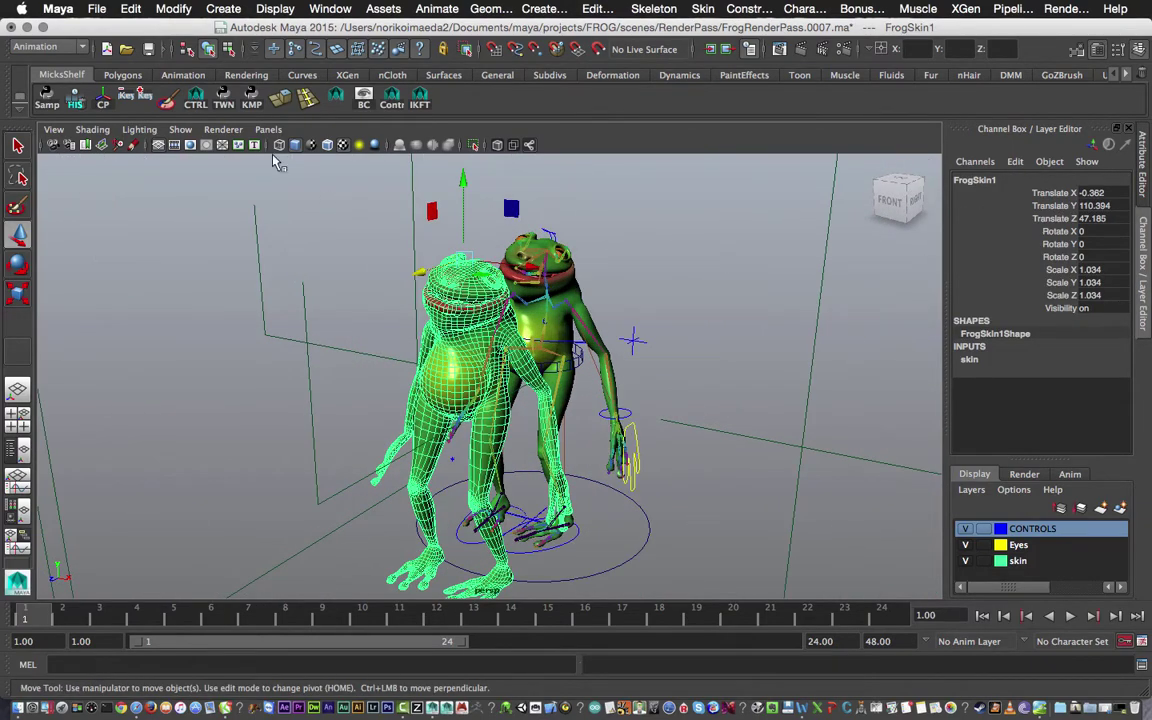
left_click(82, 47)
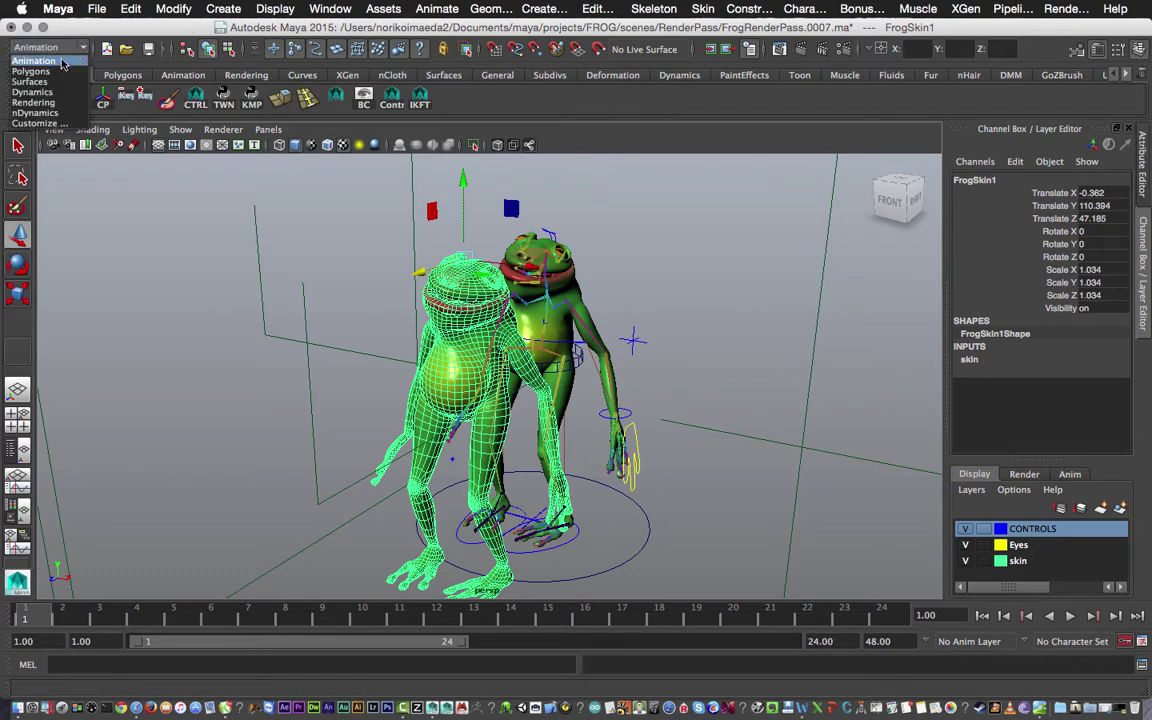
left_click(60, 60)
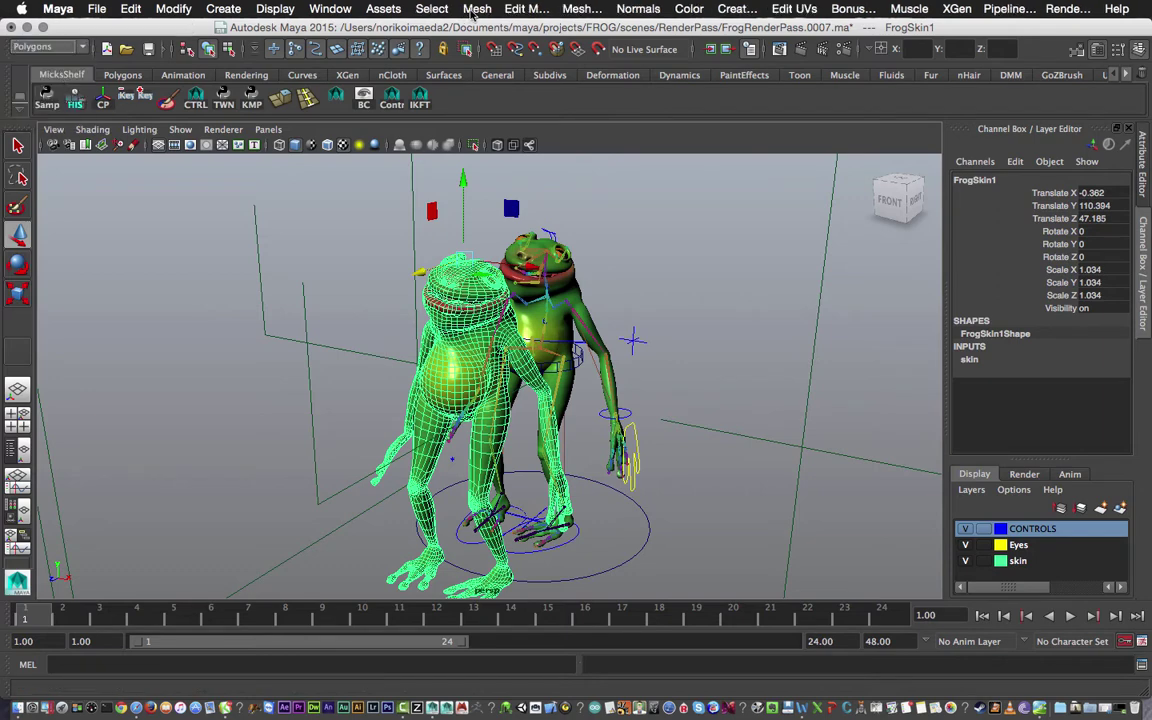
left_click(521, 9)
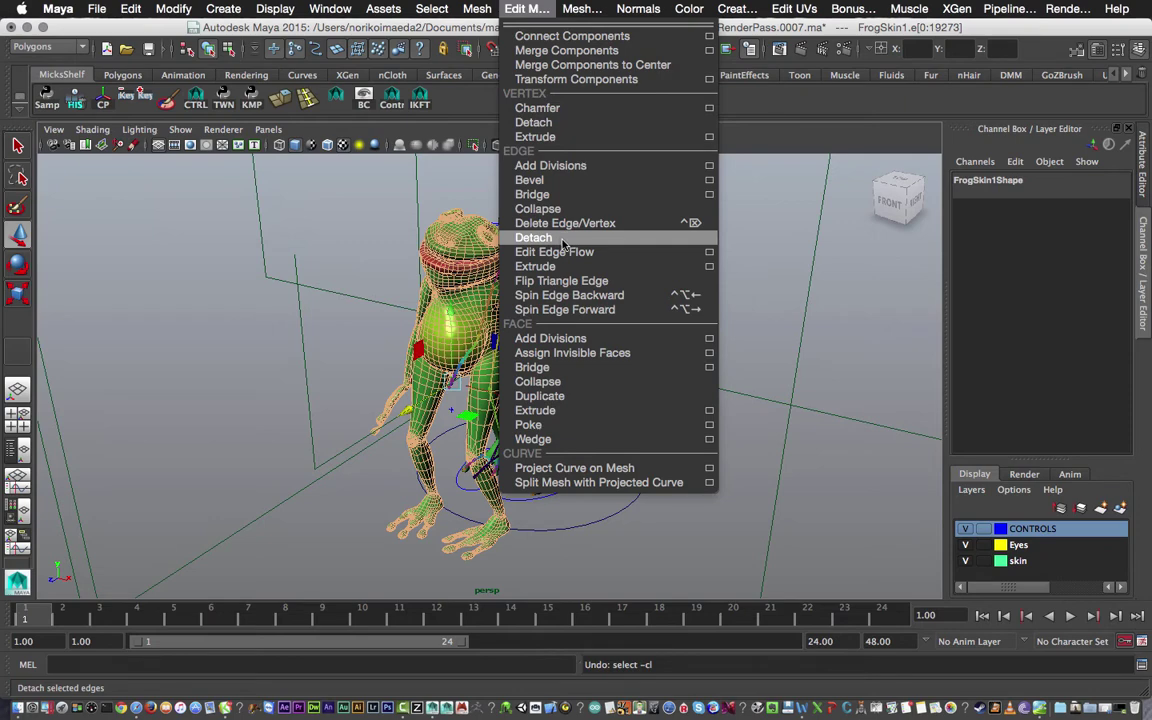
left_click(563, 240)
left_click_drag(562, 240, 390, 284, "alt")
right_click_drag(390, 284, 368, 364)
left_click(369, 368)
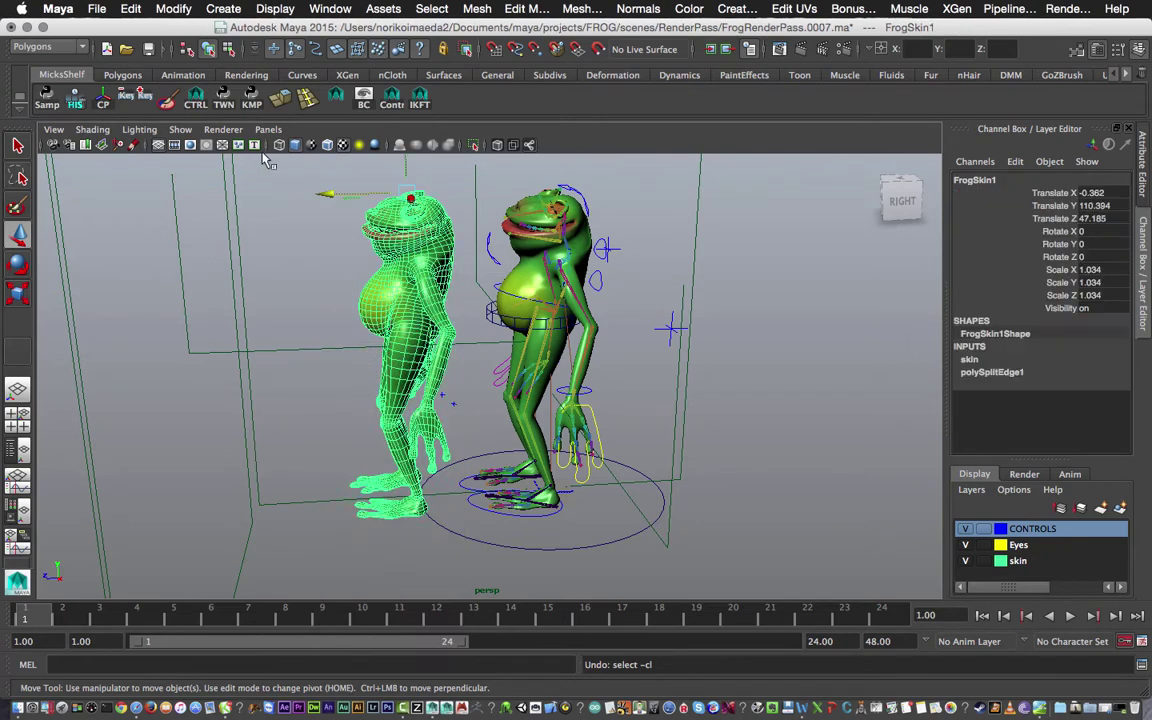
- Convert the duplicate frog mesh to nCloth
left_click(75, 47)
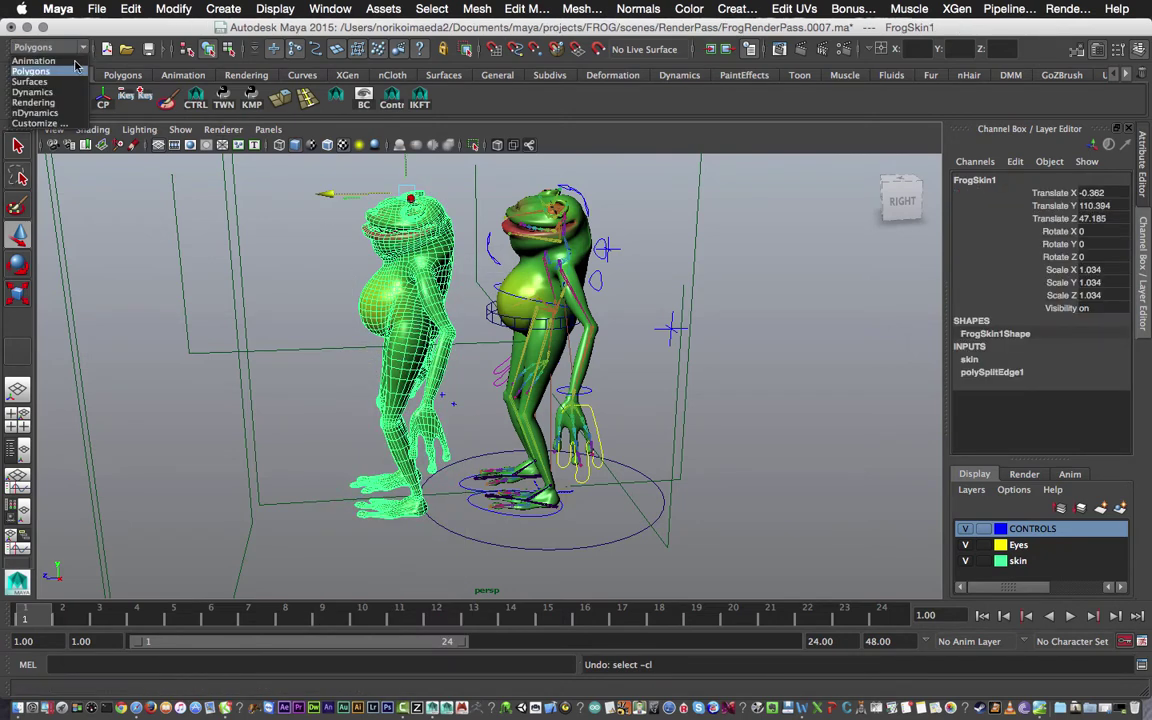
left_click(50, 113)
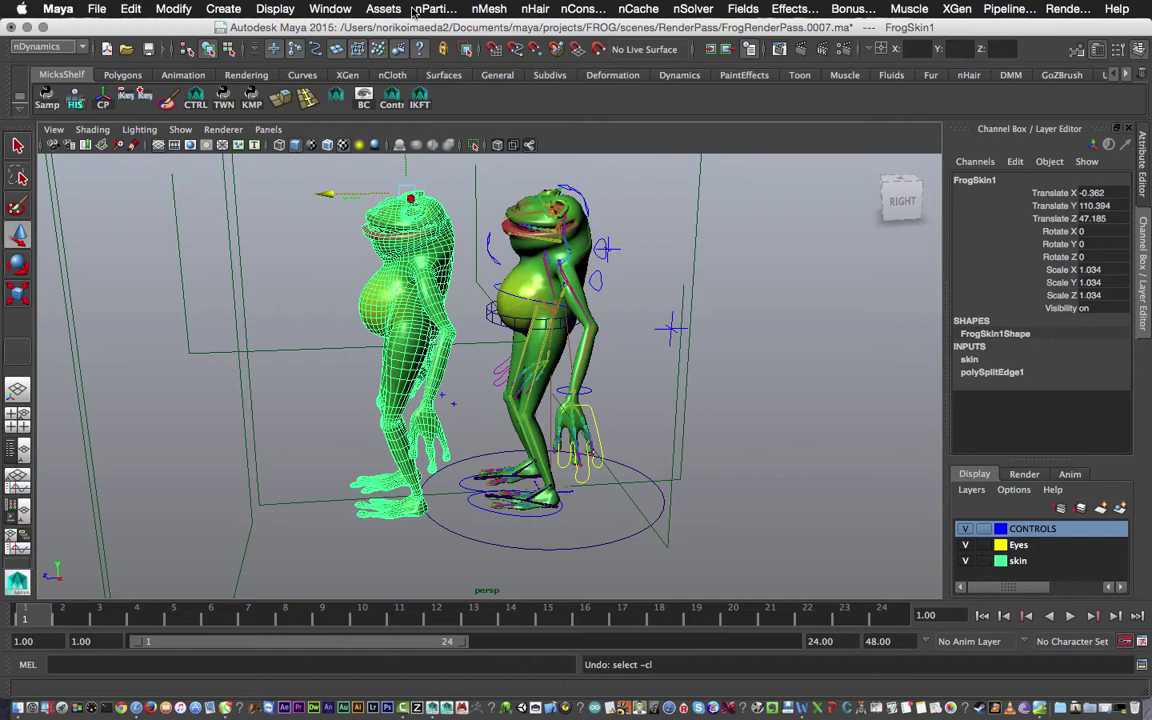
left_click(484, 10)
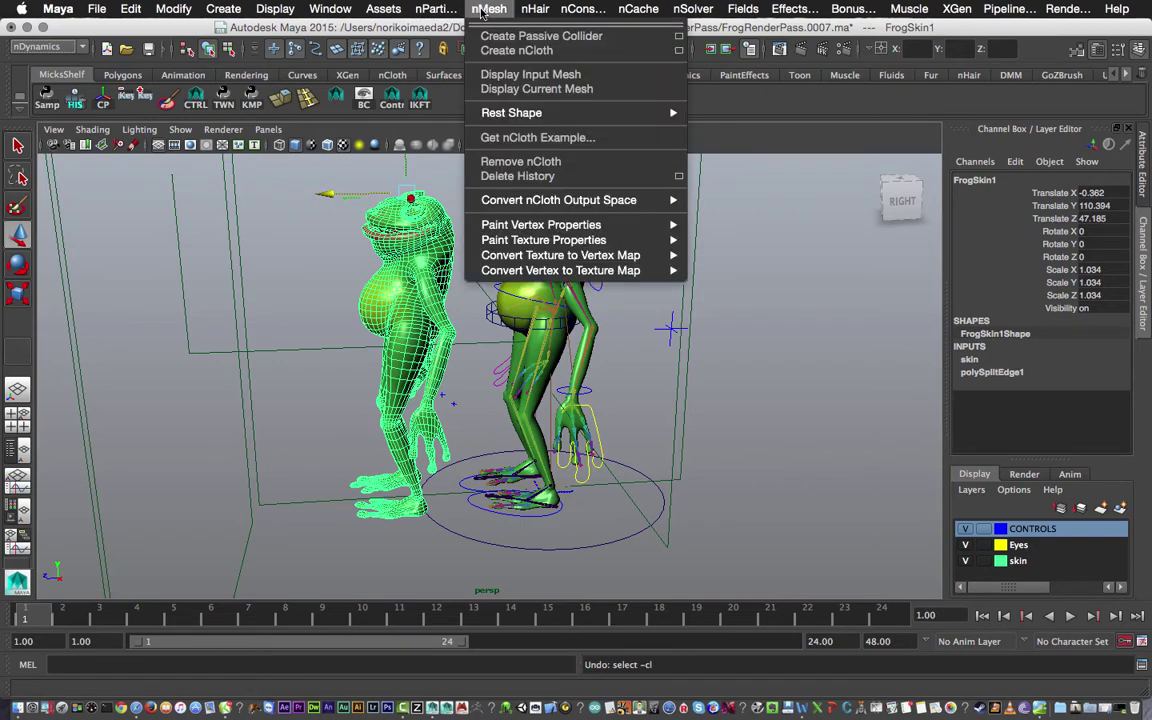
left_click(573, 51)
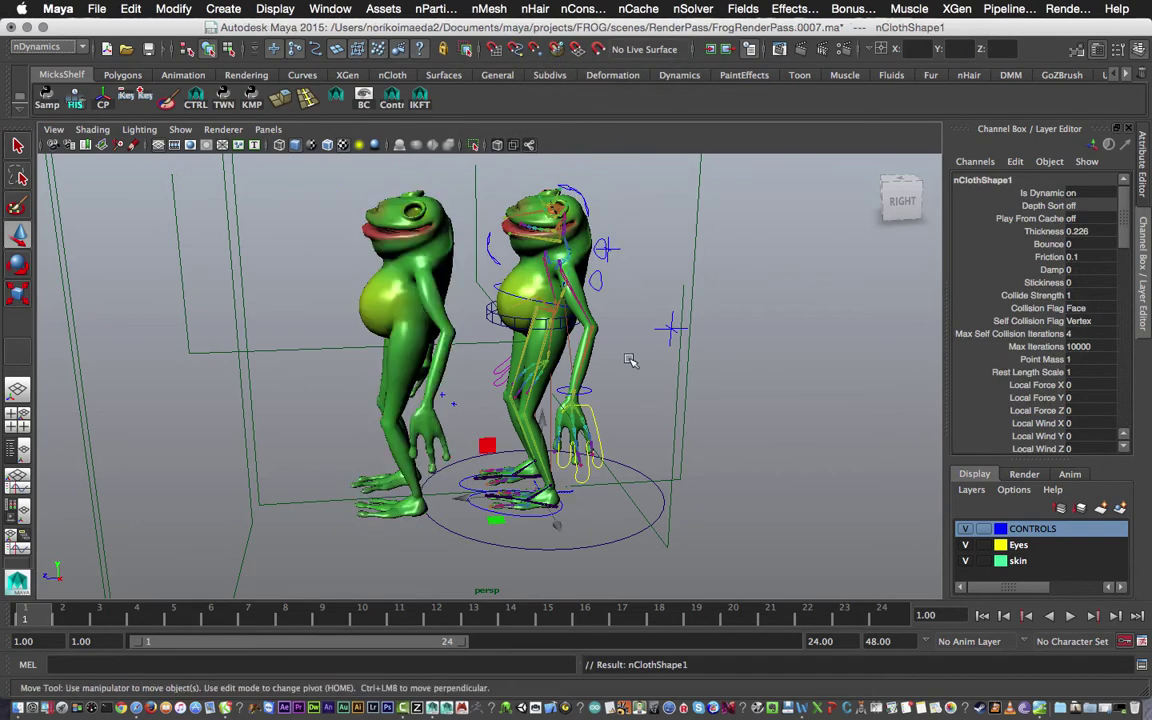
- Turn off Collide and Self Collide for nCloth1 and set the nucleus gravity to 0
left_click(15, 452)
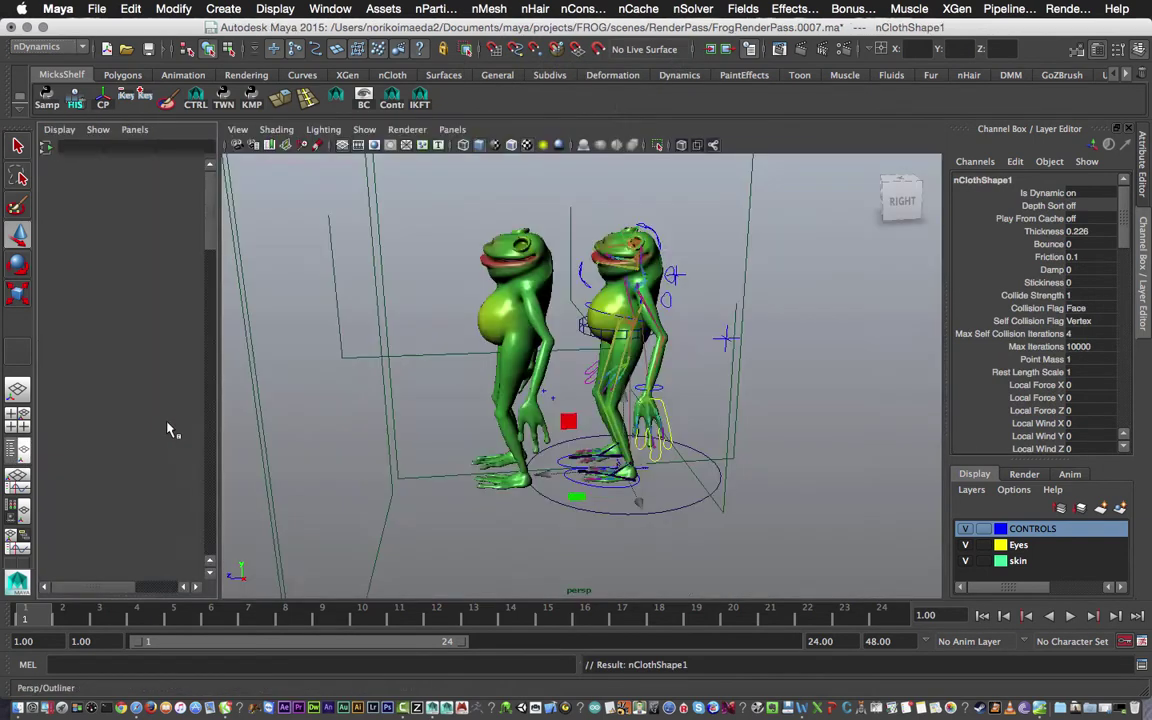
left_click(105, 294)
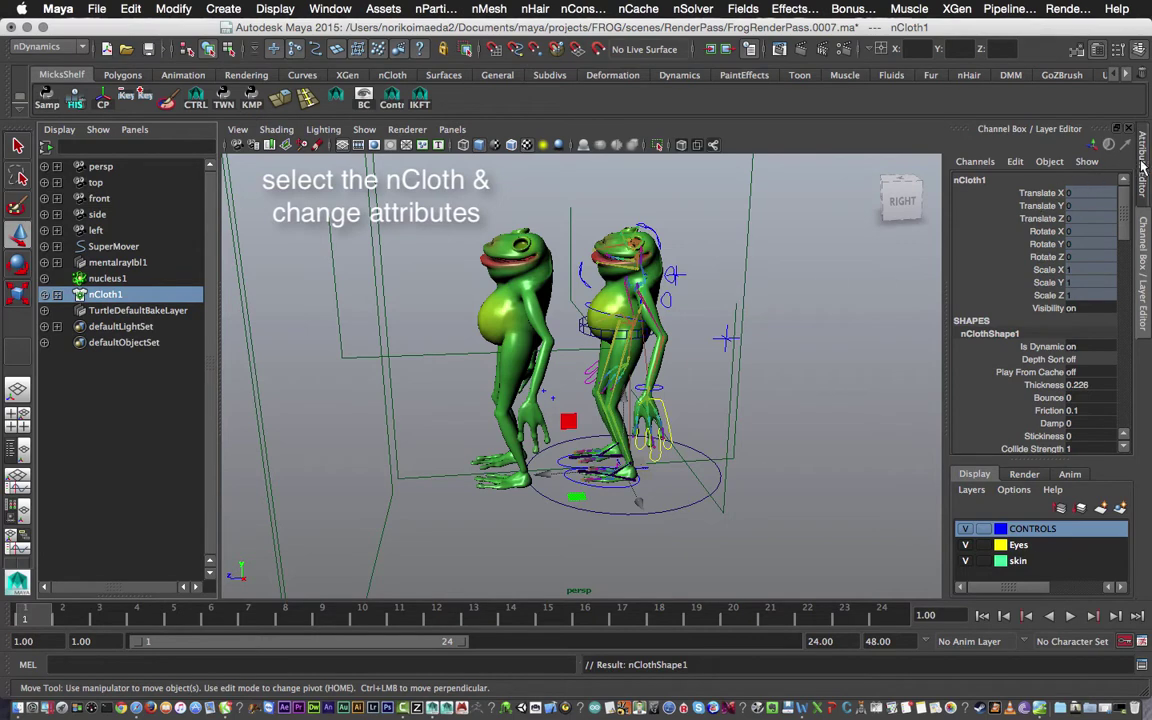
key("ctrl+a")
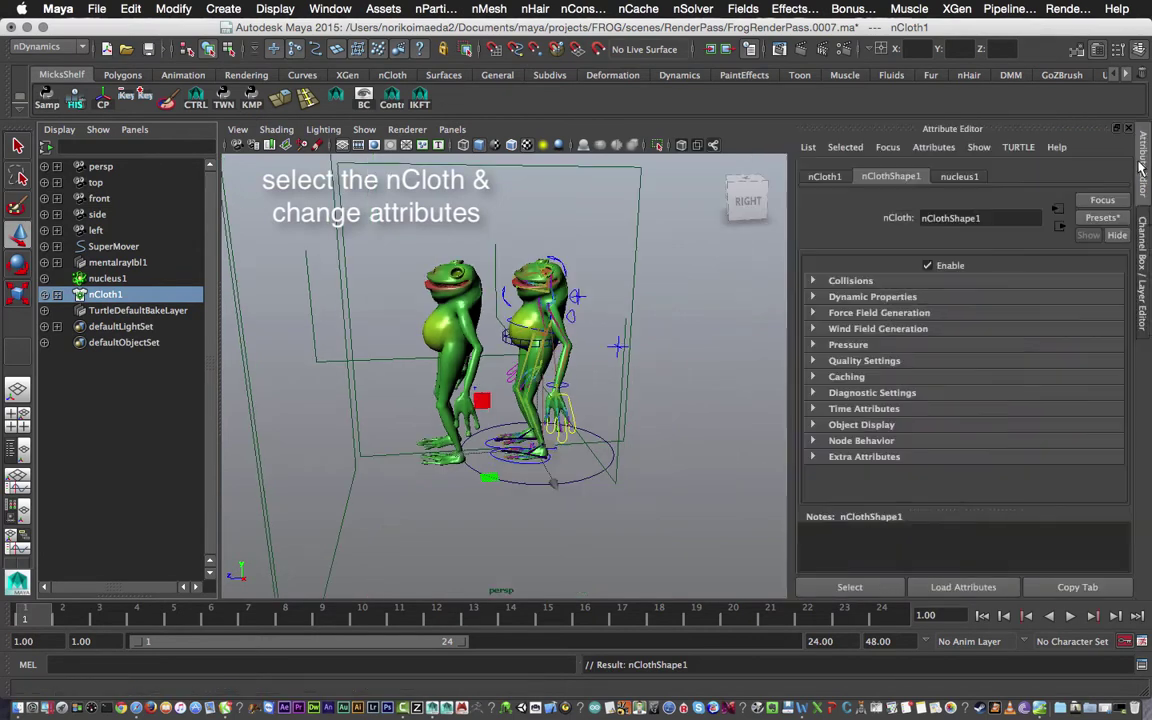
left_click(816, 283)
left_click(928, 299)
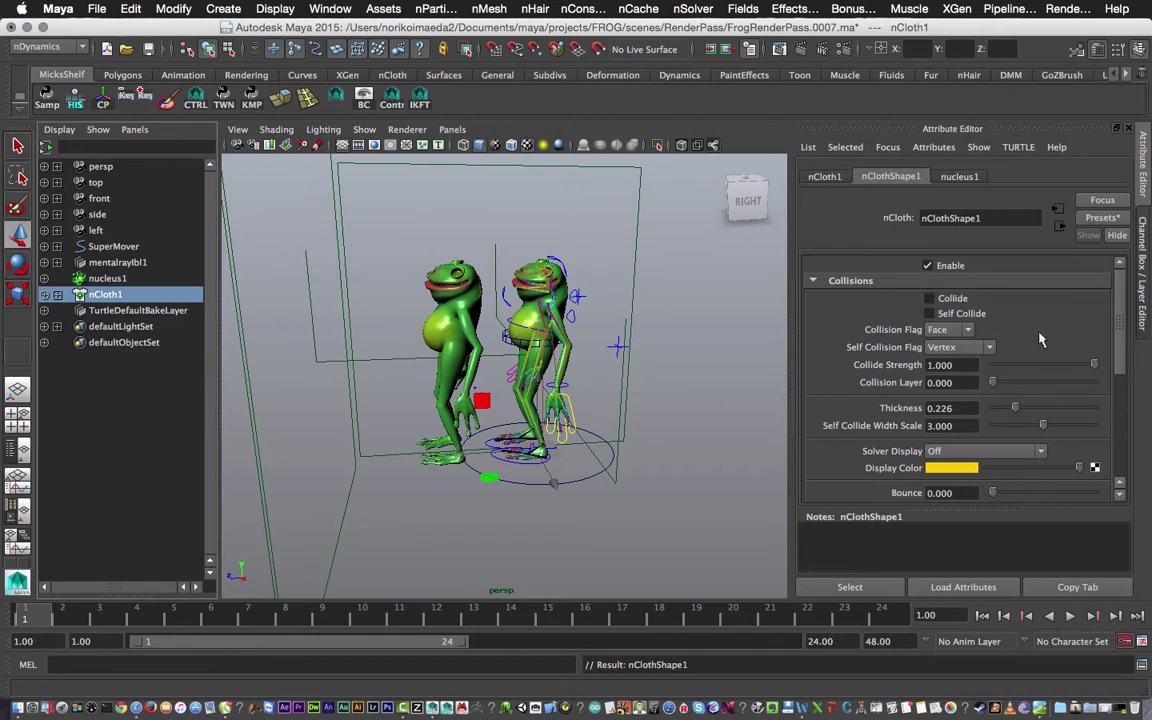
left_click(960, 177)
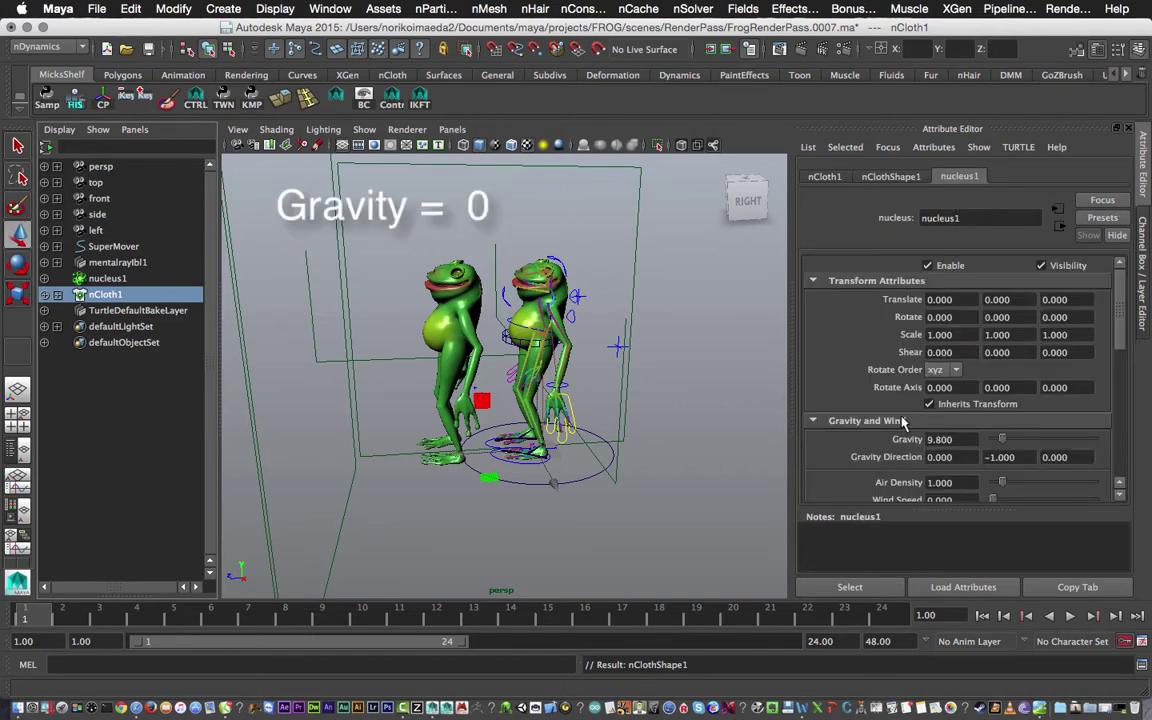
left_click_drag(1006, 440, 960, 442)
- Add a Volume Axis field that affects nCloth1
left_click(135, 294)
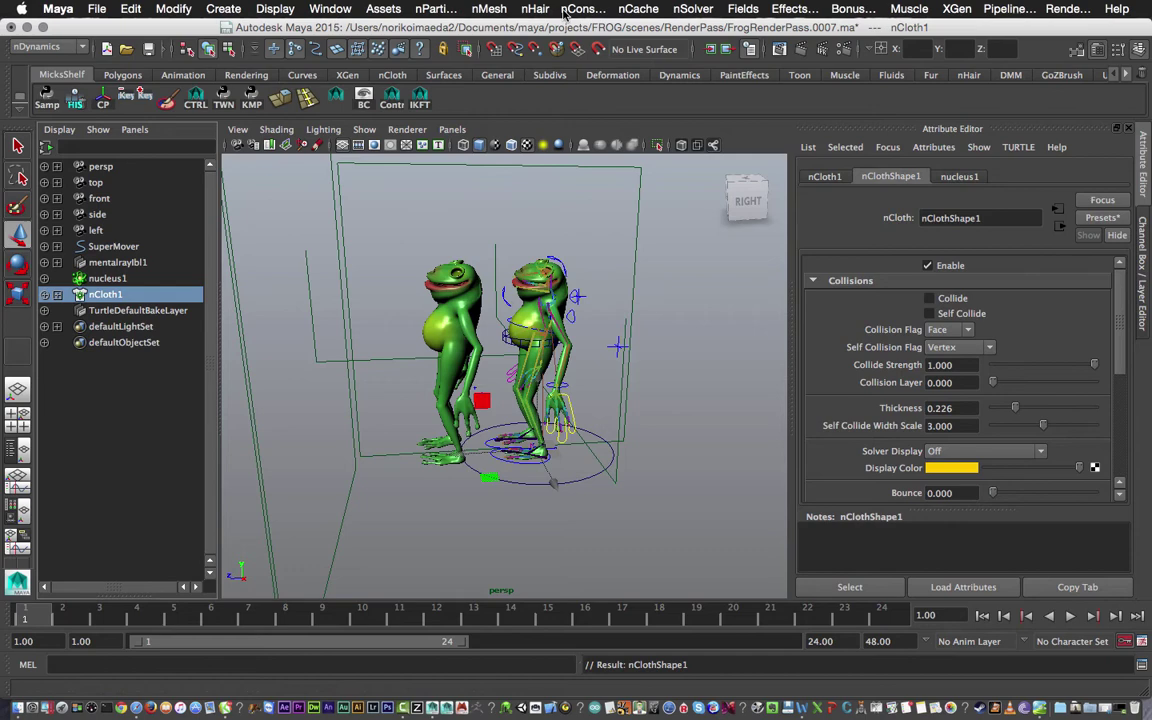
left_click(745, 10)
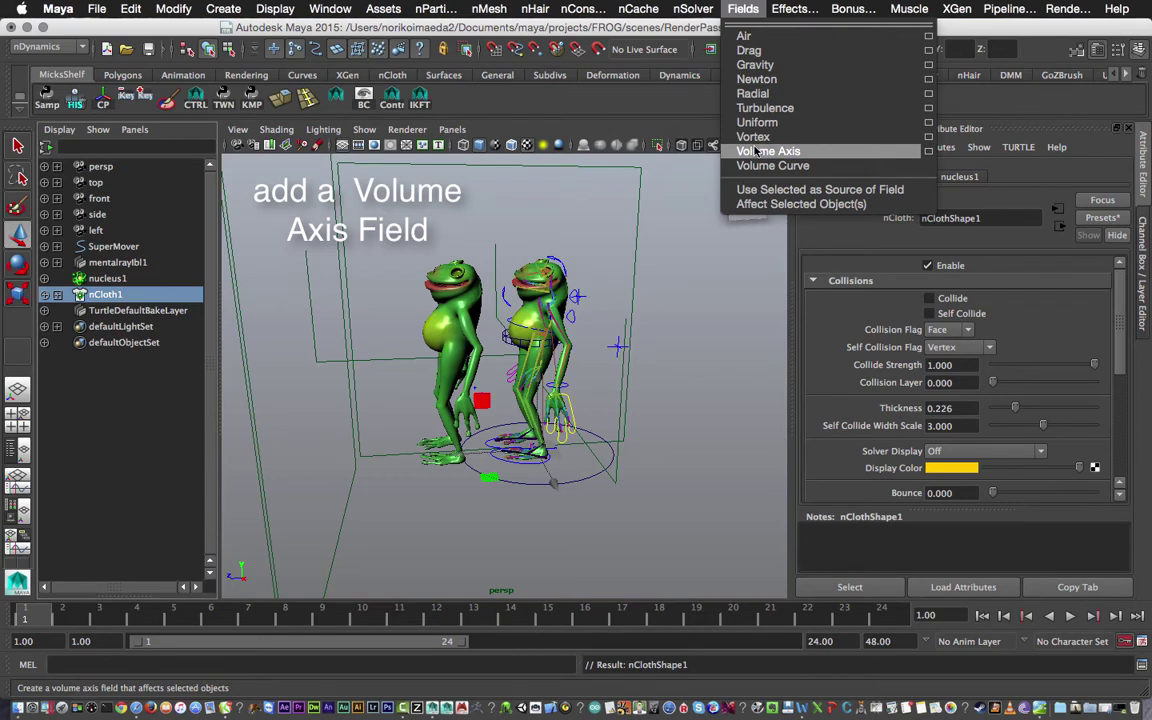
left_click(813, 155)
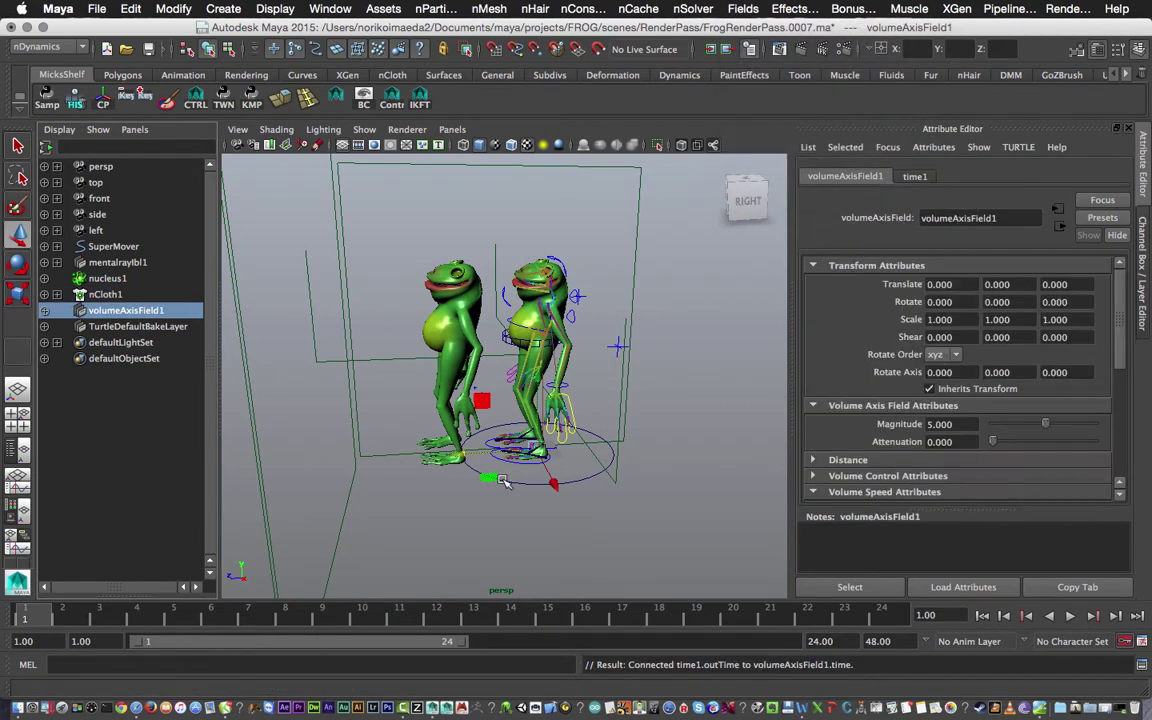
- Move the volume axis field to about X 44, Z 51 and scale it uniformly to about 18.7
left_click_drag(555, 487, 571, 538)
left_click_drag(476, 490, 375, 497)
key("r")
left_click_drag(455, 494, 526, 512)
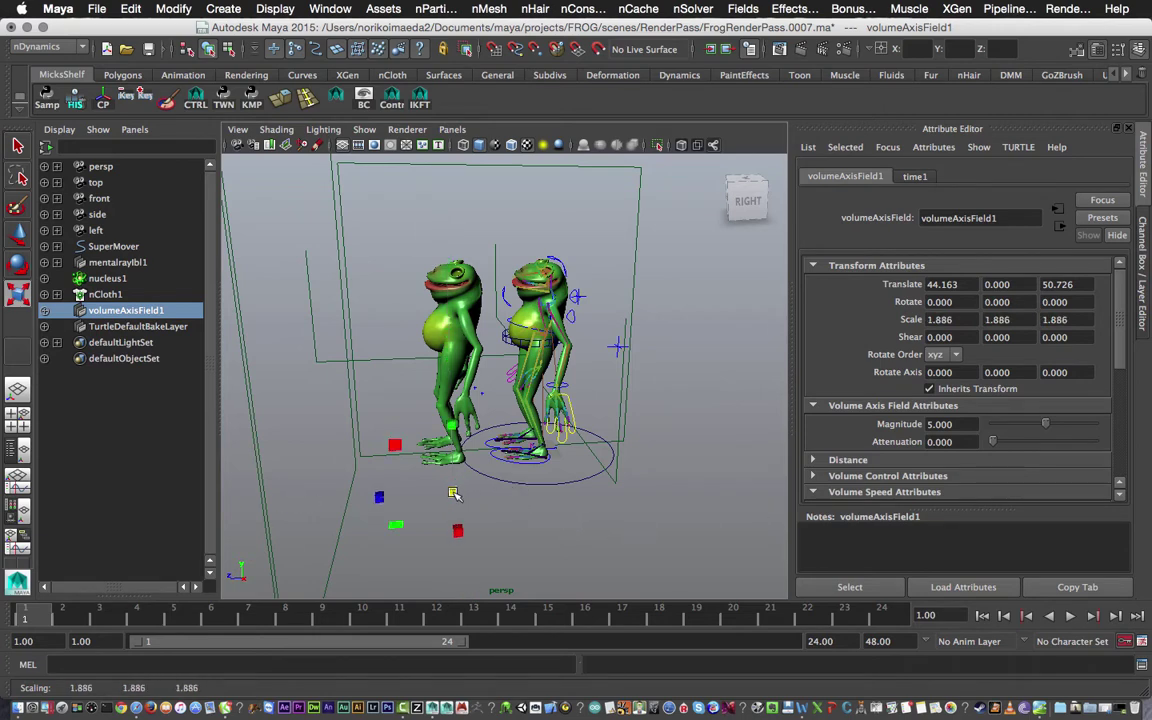
left_click_drag(455, 495, 1016, 561)
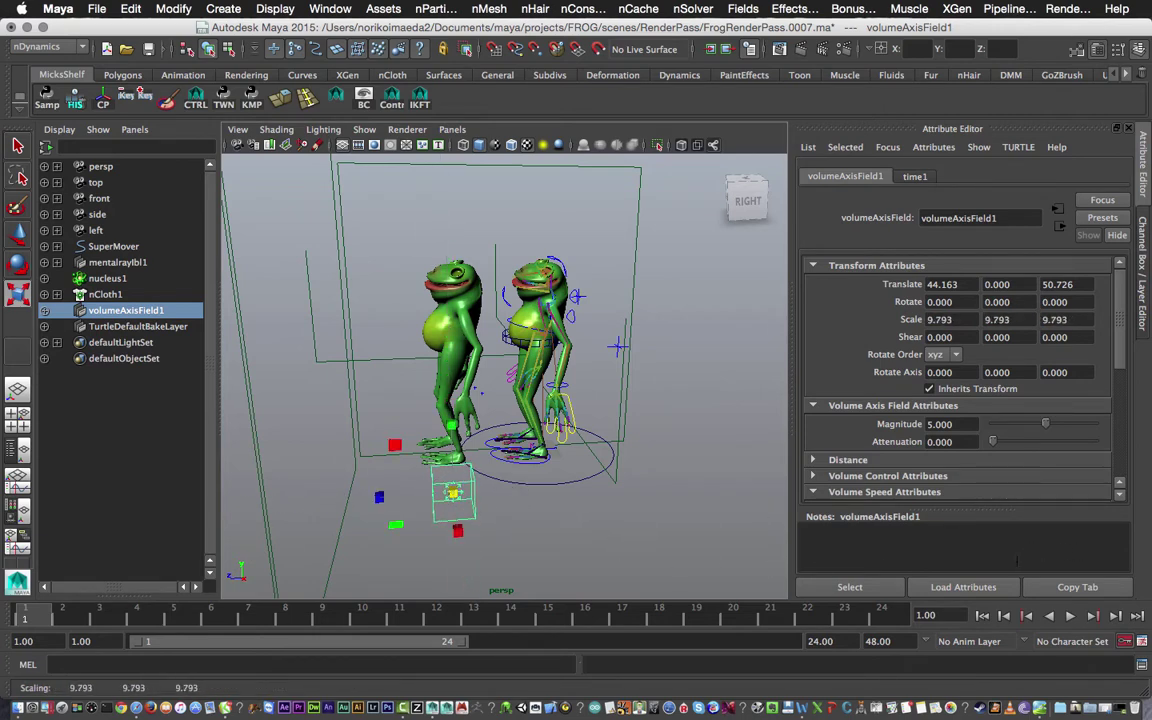
left_click_drag(454, 493, 547, 475)
- Reposition the volume axis field over the duplicate frog's head, at about X 1, Y 125, Z 45
key("w")
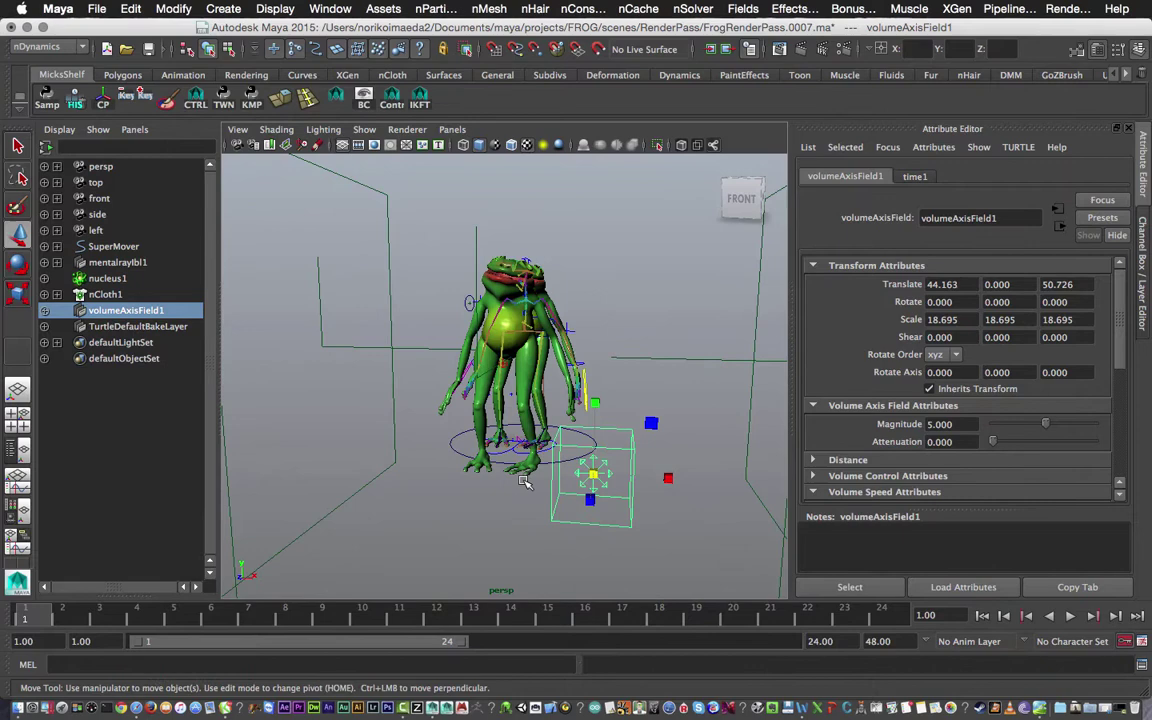
middle_click_drag(550, 360, 597, 115)
left_click_drag(597, 114, 597, 121)
left_click_drag(684, 212, 585, 212)
left_click_drag(588, 267, 436, 324, "alt")
left_click_drag(370, 287, 512, 309)
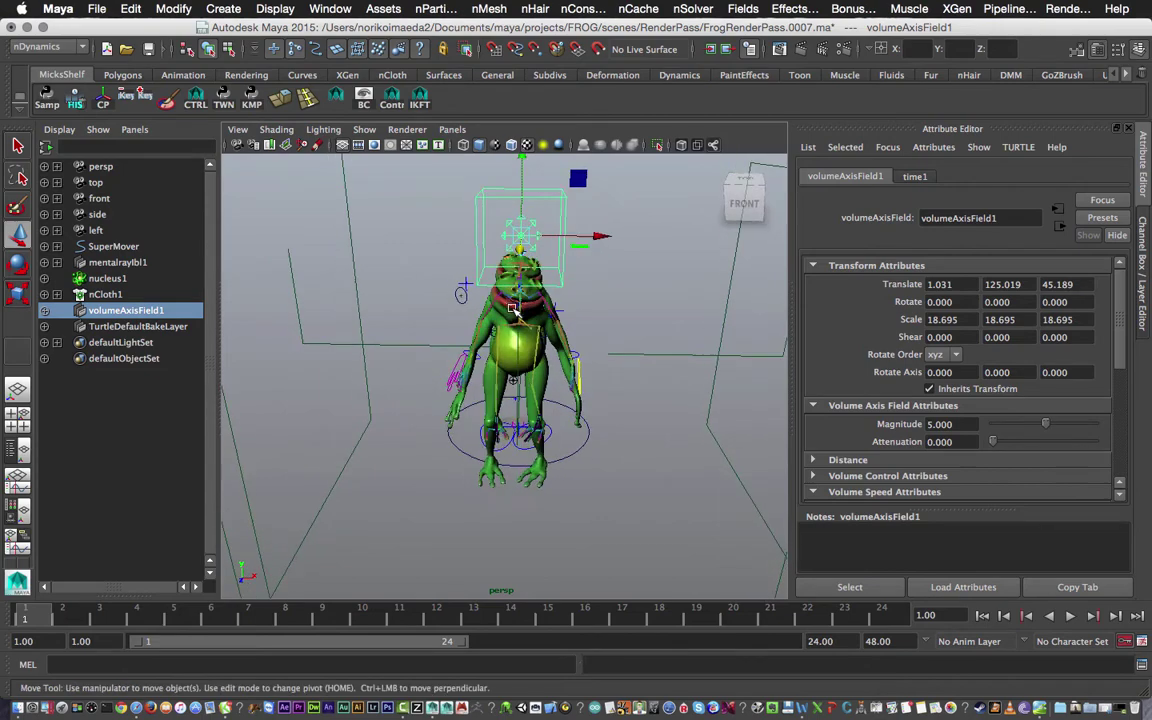
- Scale the volume axis field to about 46.3 × 29.2 × 25.5 and raise it to about Y 142.7 above the frog
key("r")
left_click_drag(521, 236, 686, 259)
left_click_drag(635, 301, 469, 312, "alt")
left_click_drag(373, 240, 401, 245)
left_click_drag(386, 184, 565, 280, "alt")
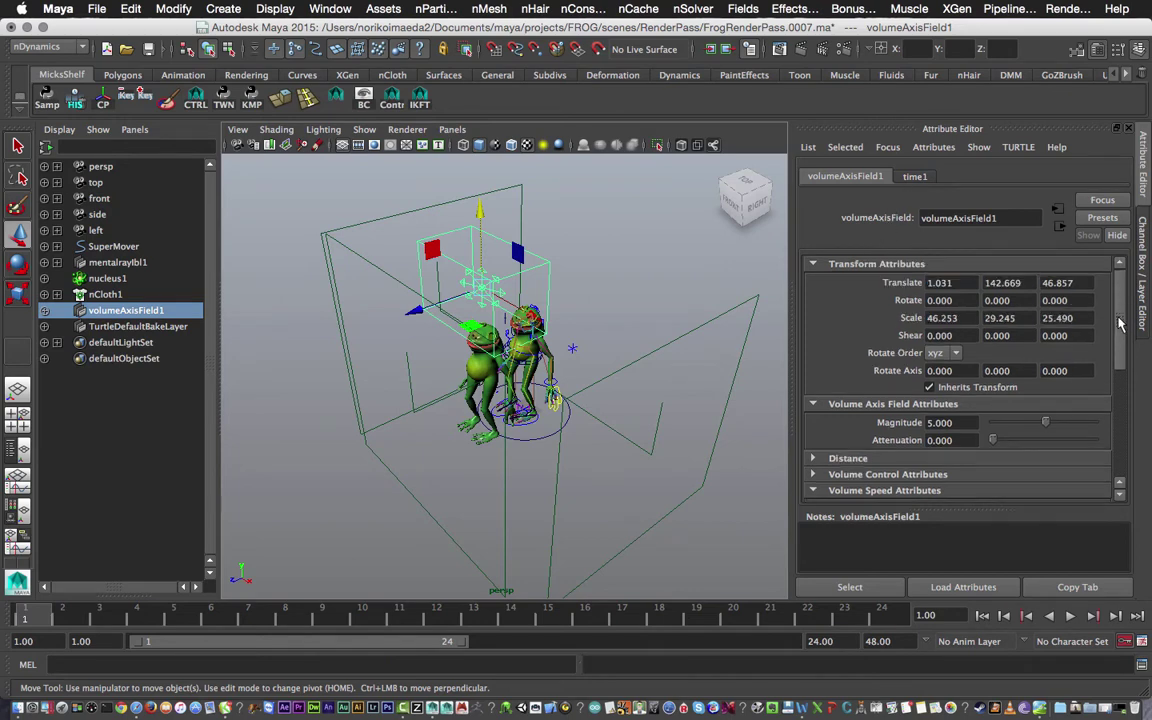
- Change the volume axis field's volume shape to Sphere
scroll(952, 369, "down", 5)
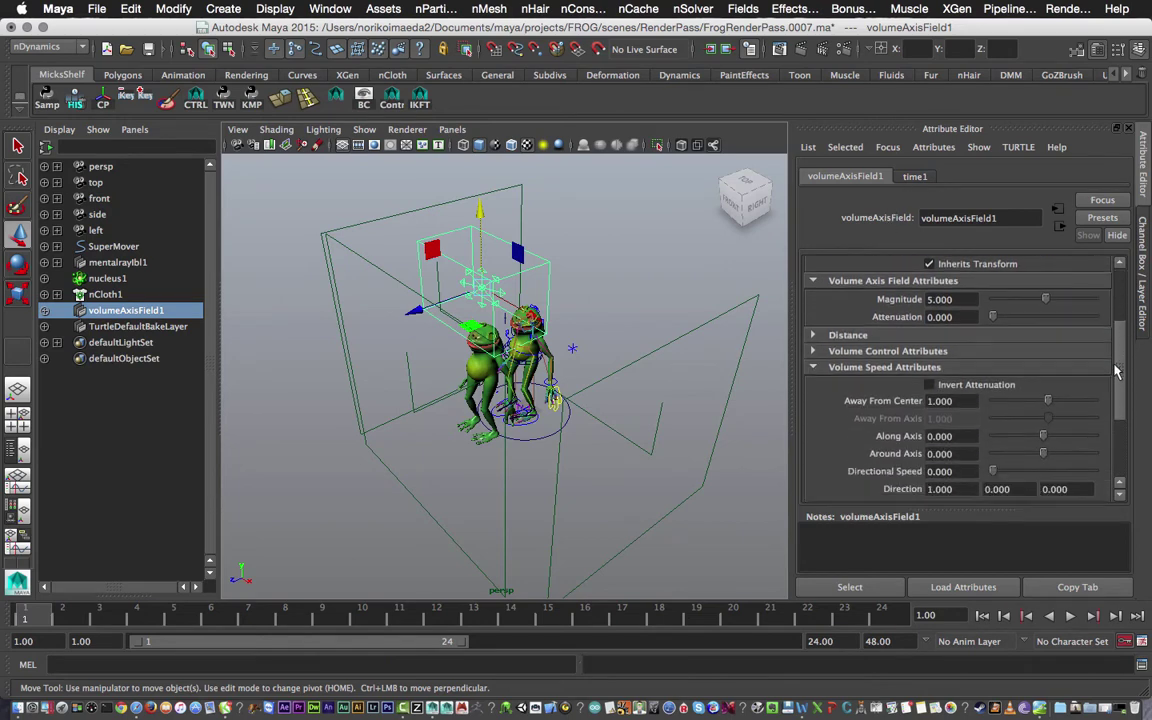
left_click(853, 346)
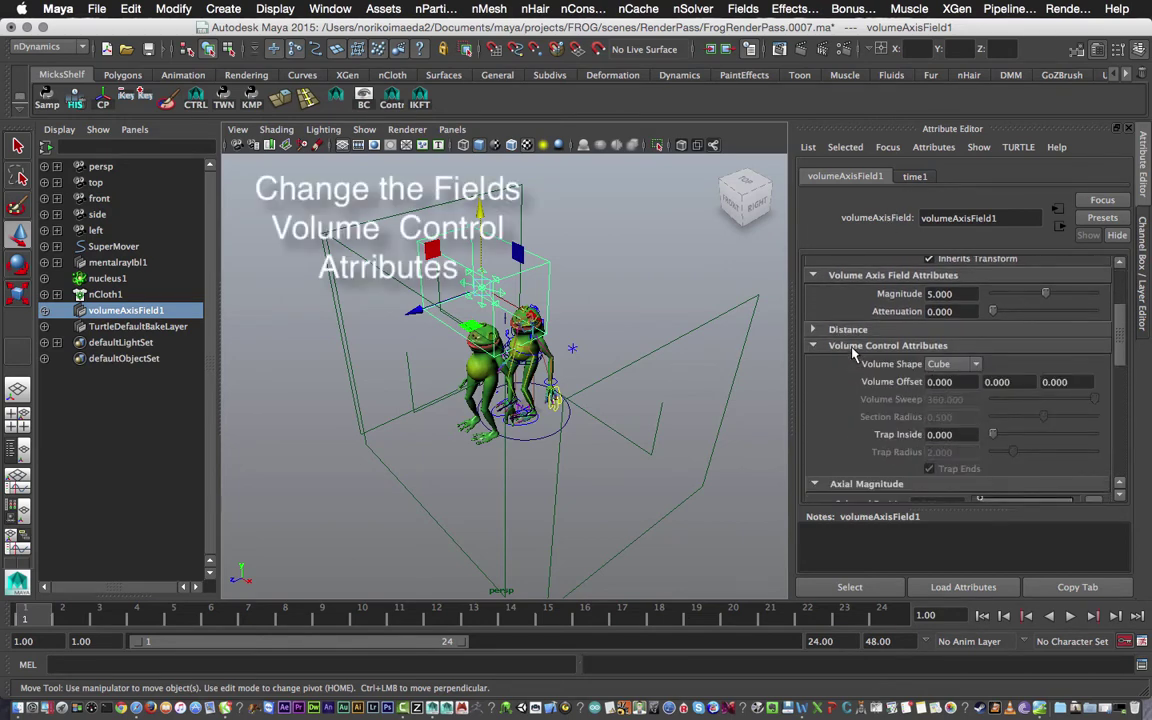
left_click(976, 366)
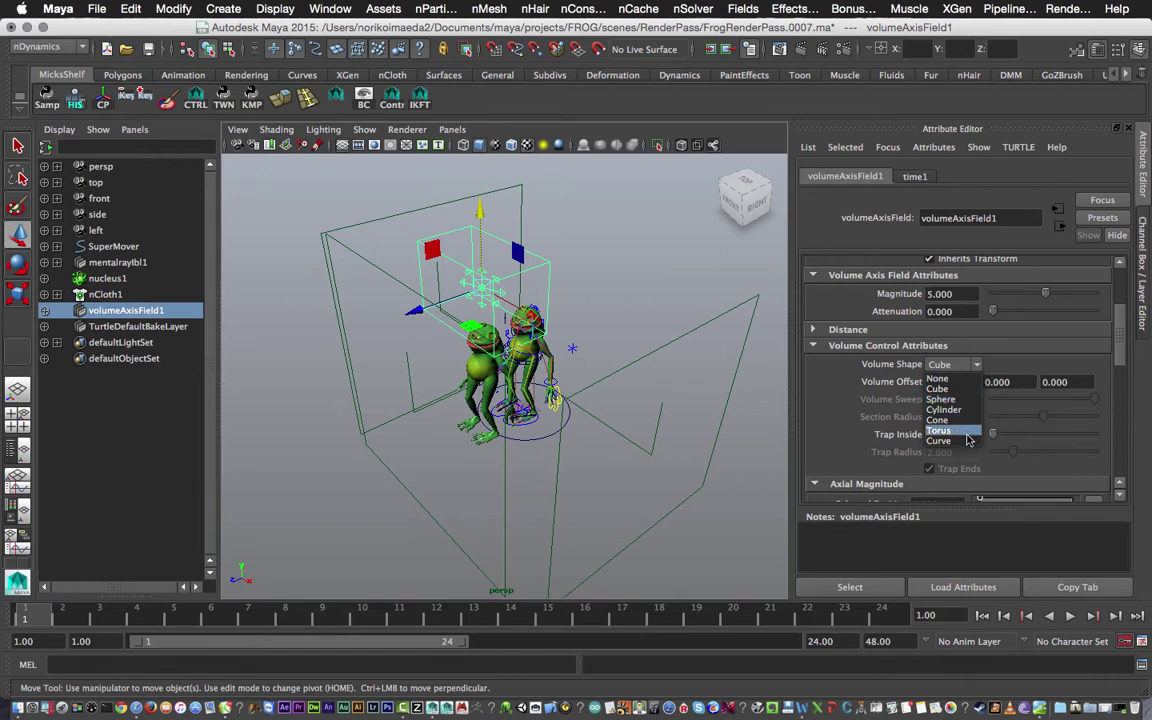
left_click(943, 399)
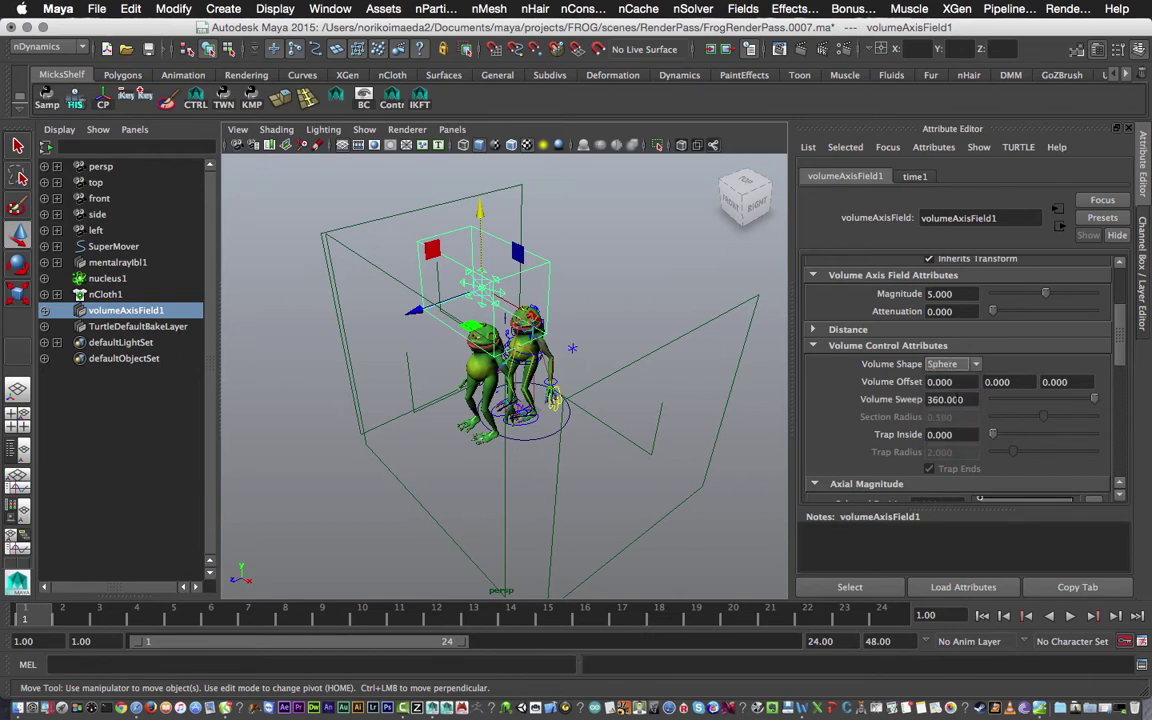
left_click_drag(507, 346, 362, 272, "alt")
key("r")
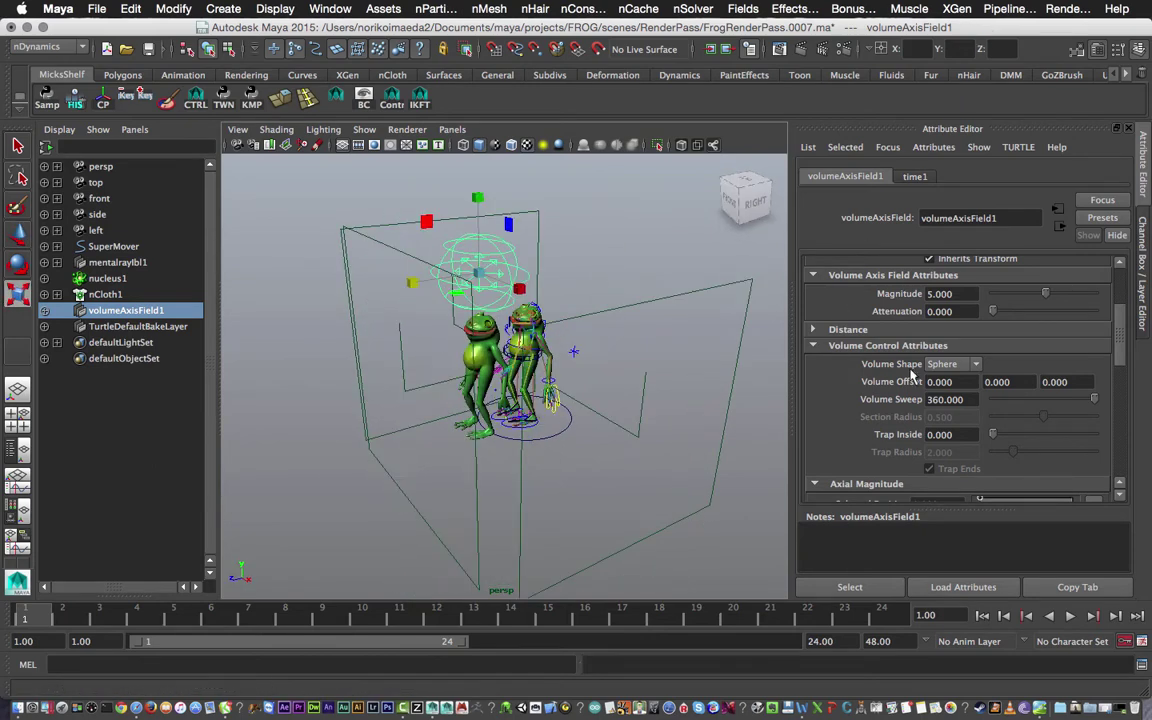
- Set the volume axis field's magnitude to 1 and its attenuation to 0.001
left_click(963, 293)
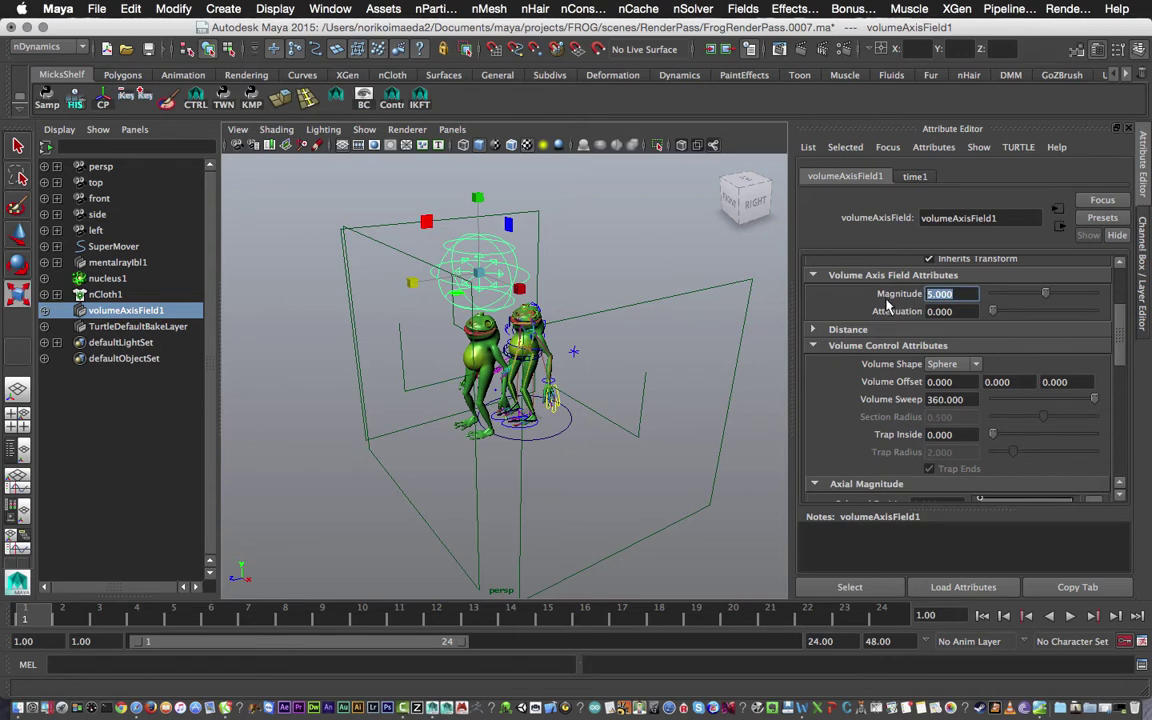
type("1")
key("Return")
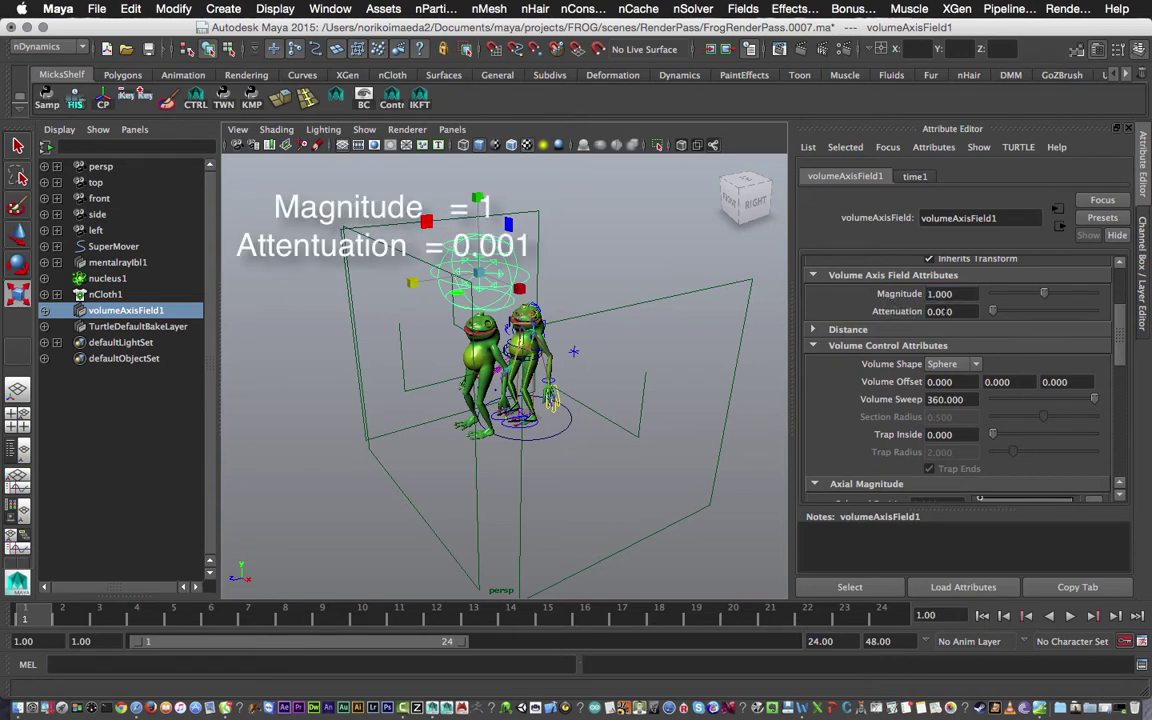
type("0")
key("Return")
- Set the volume axis field's Along Axis speed to 5
left_click_drag(1120, 325, 1121, 412)
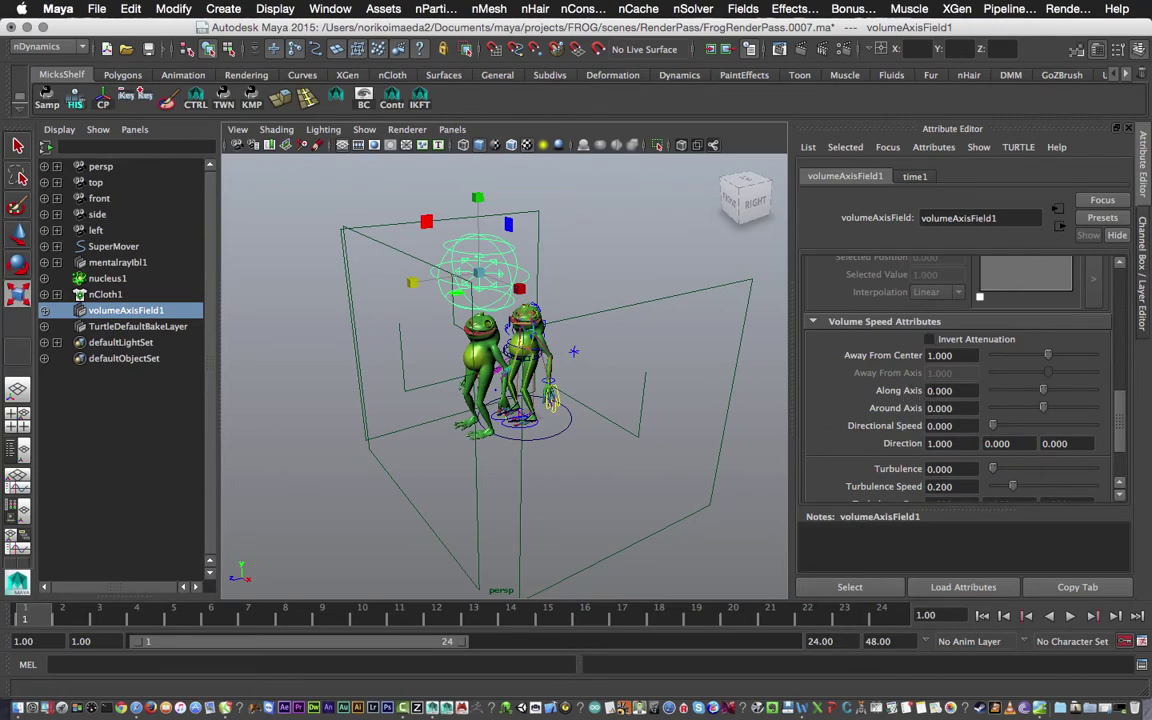
left_click_drag(926, 390, 933, 390)
type("5")
key("Return")
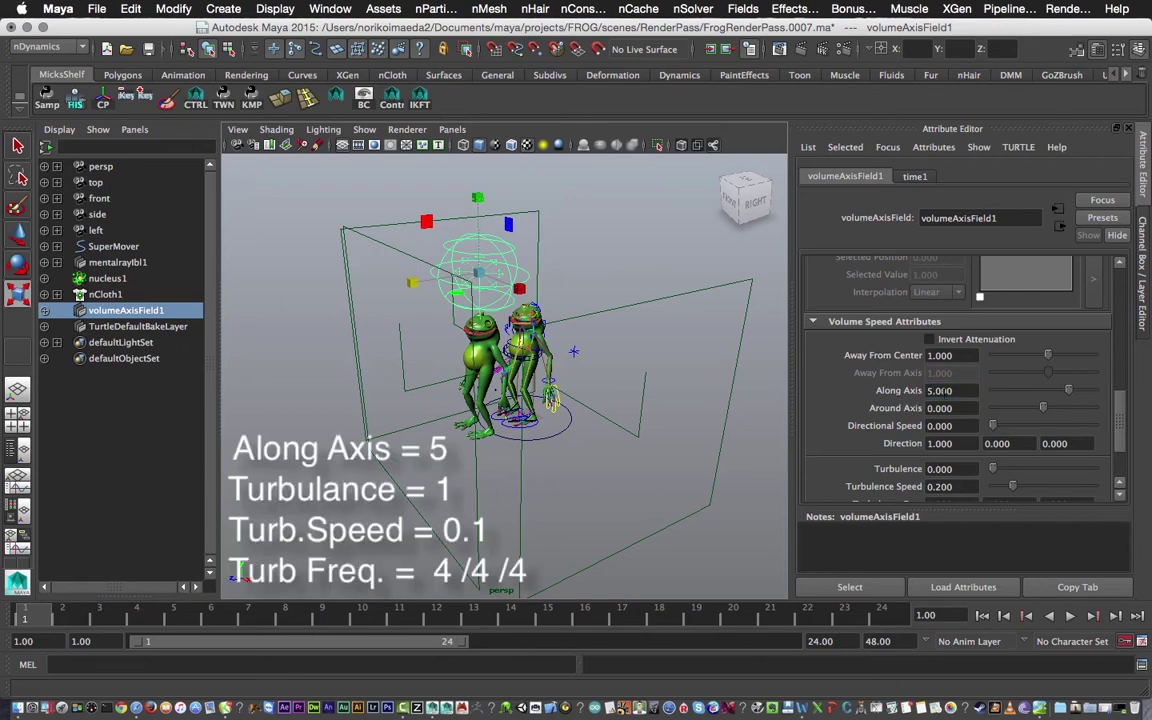
- Set the field's turbulence to 1, turbulence speed to 0.1 and turbulence frequency to 4 on all three axes
scroll(858, 386, "down", 1)
key("Tab")
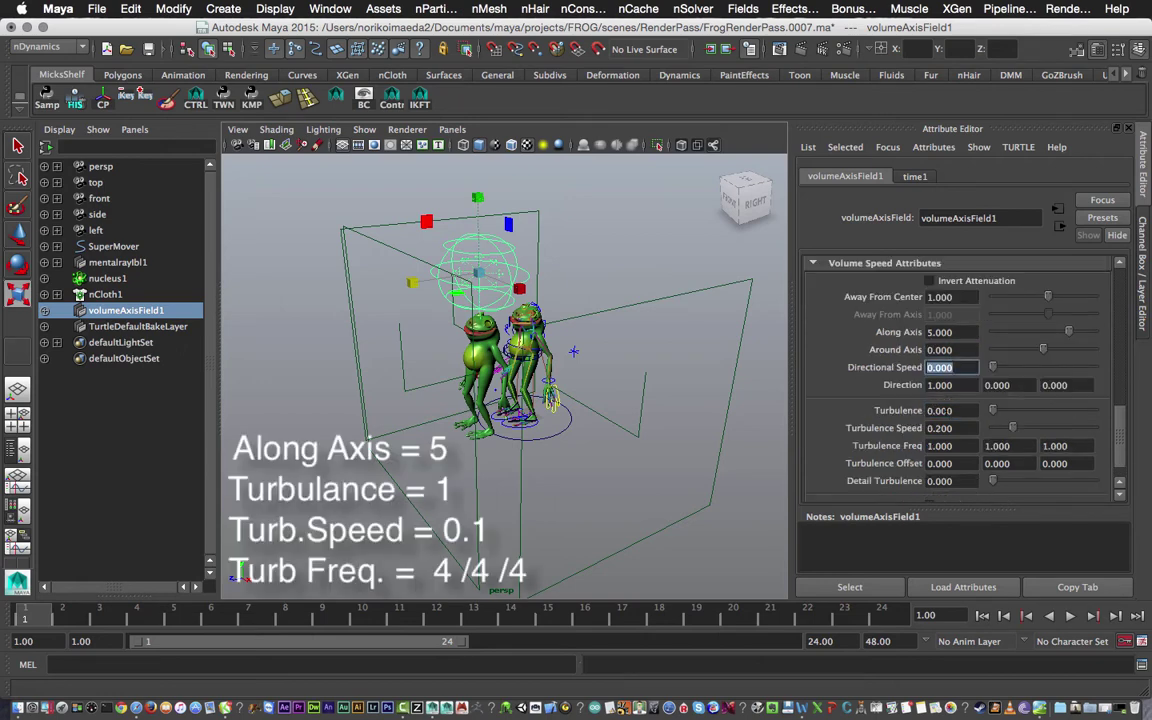
left_click_drag(926, 410, 933, 410)
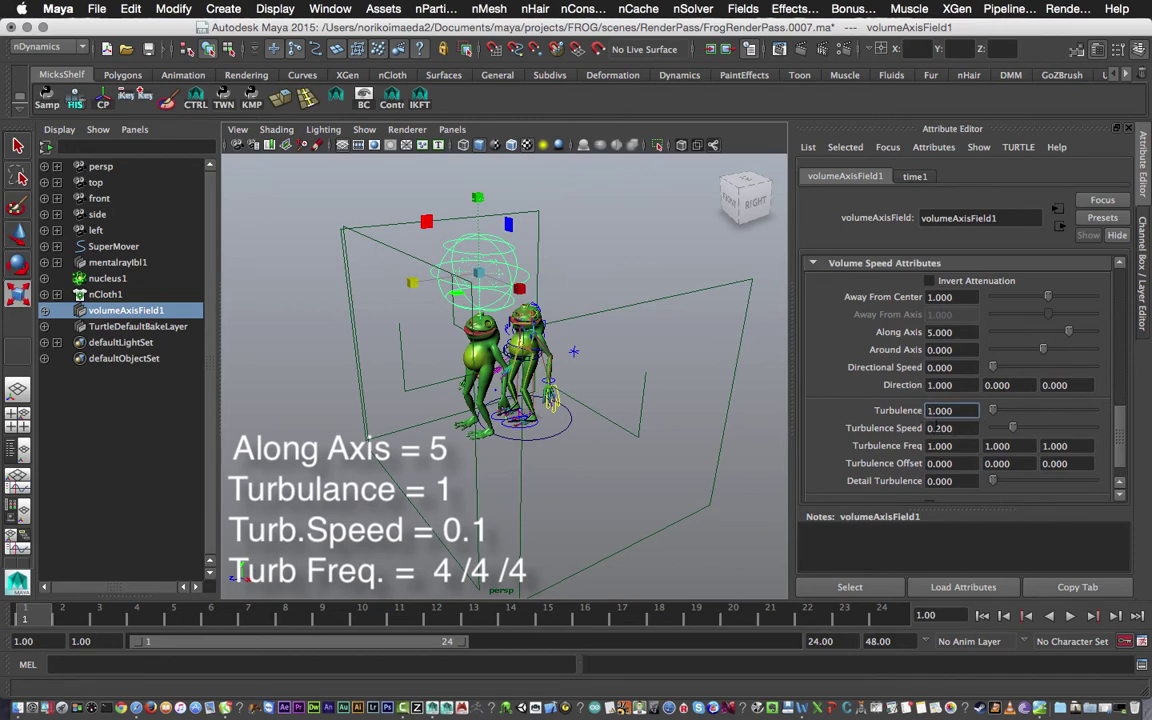
left_click(938, 428)
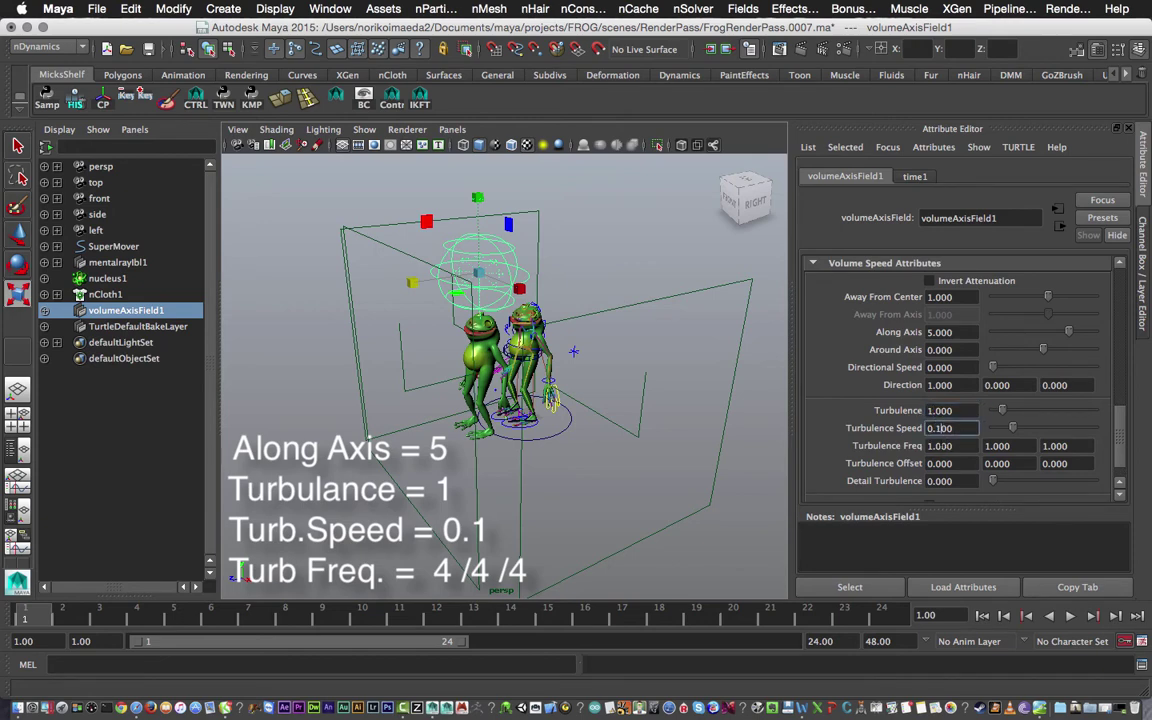
left_click(924, 446)
type("4")
left_click(987, 446)
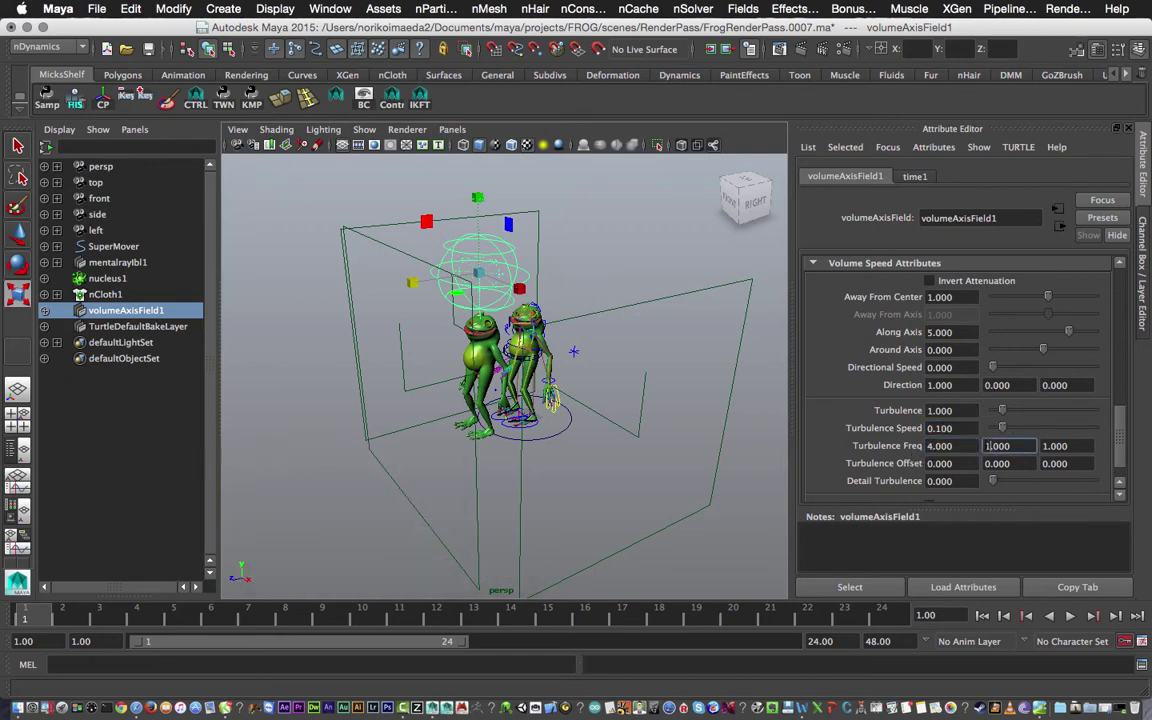
left_click(1043, 446)
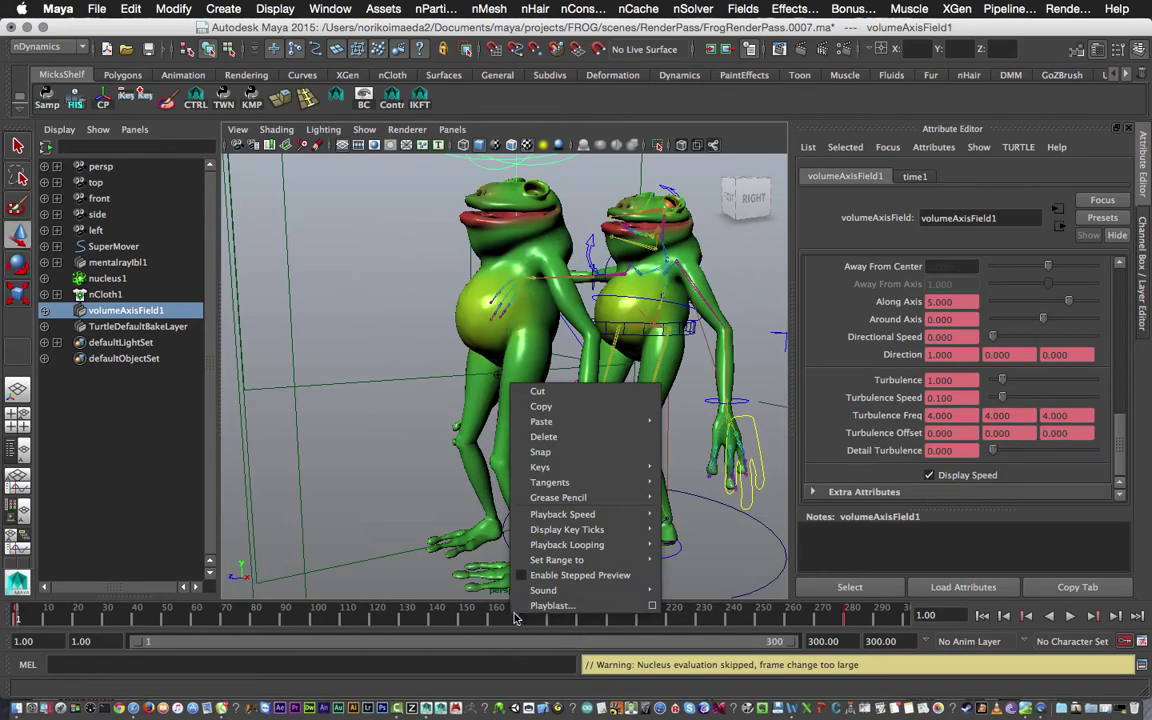
- Playblast the frog simulation over frames 1 to 300
left_click(545, 606)
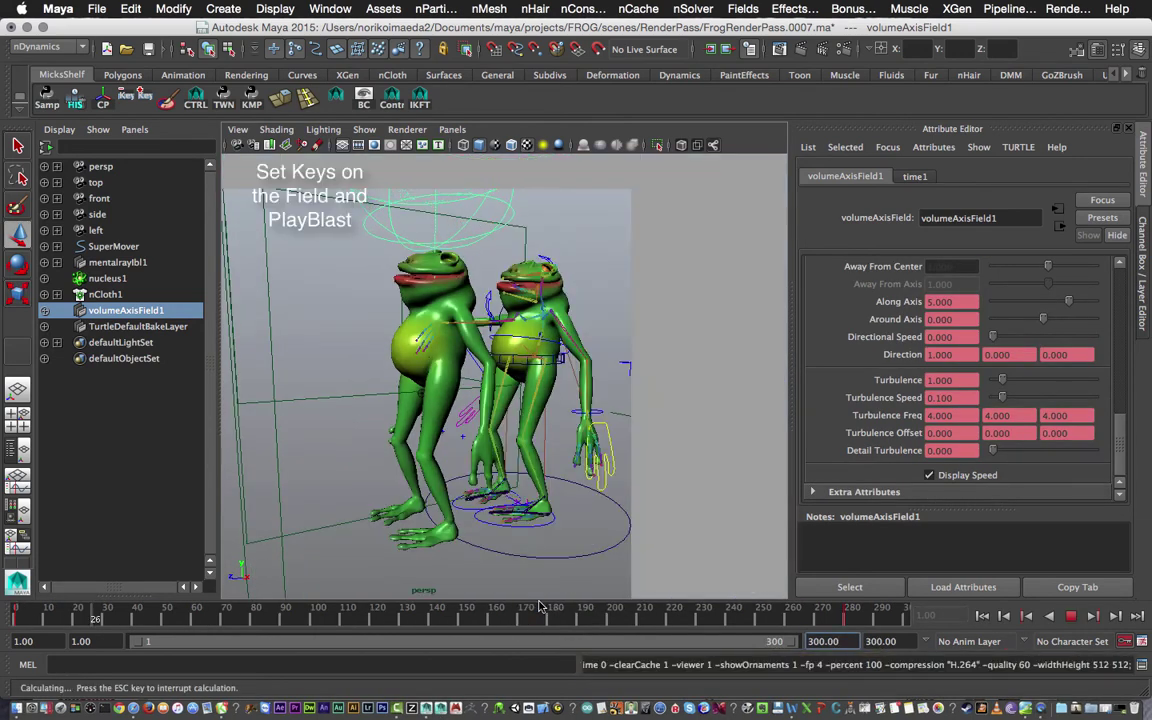